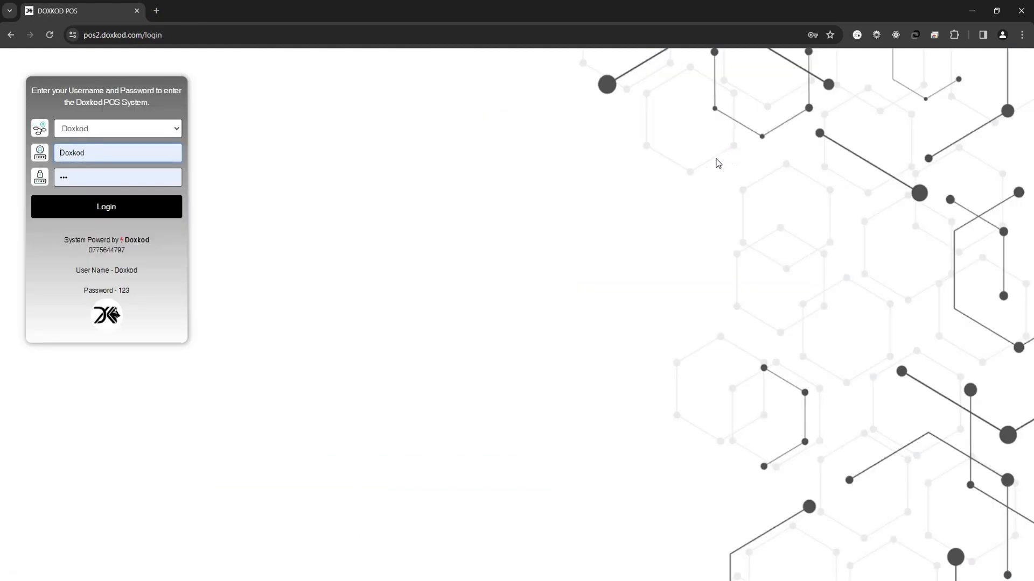
Step: Open the POS for සිල්ලර/තොග බඩු කඩේ from the Doxkod website and dismiss the Low Stock Alert
click(137, 240)
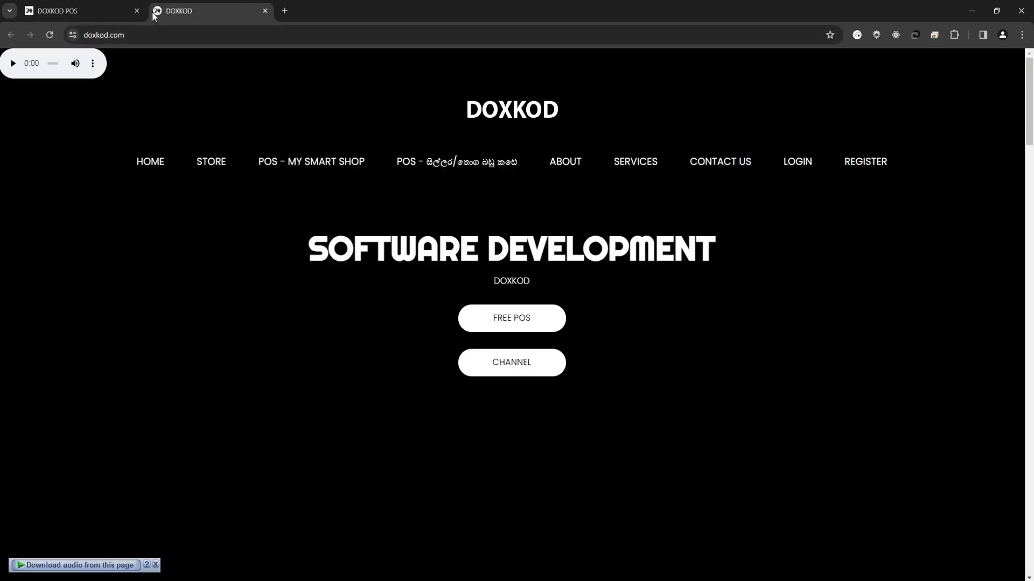
click(137, 11)
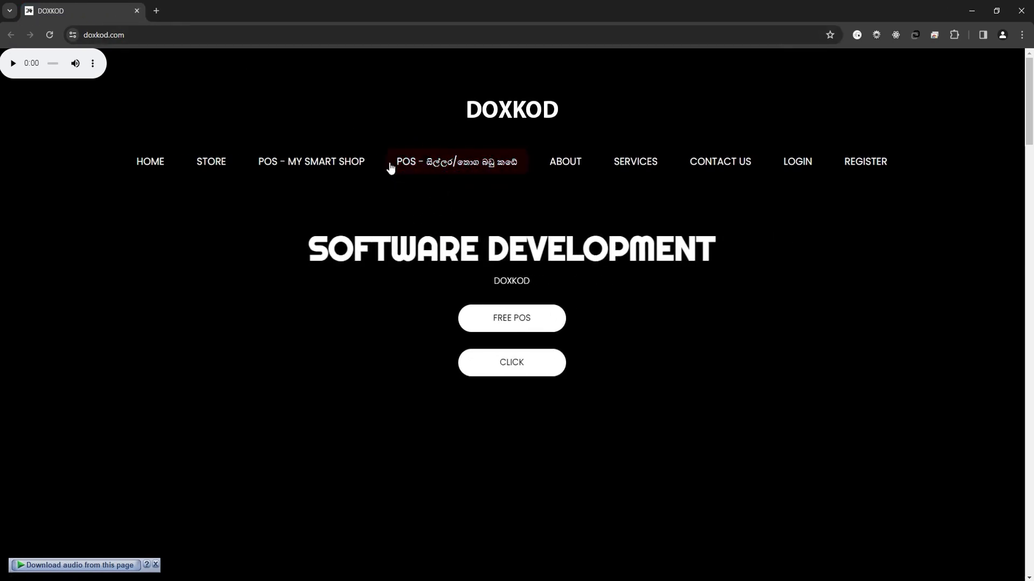
click(471, 168)
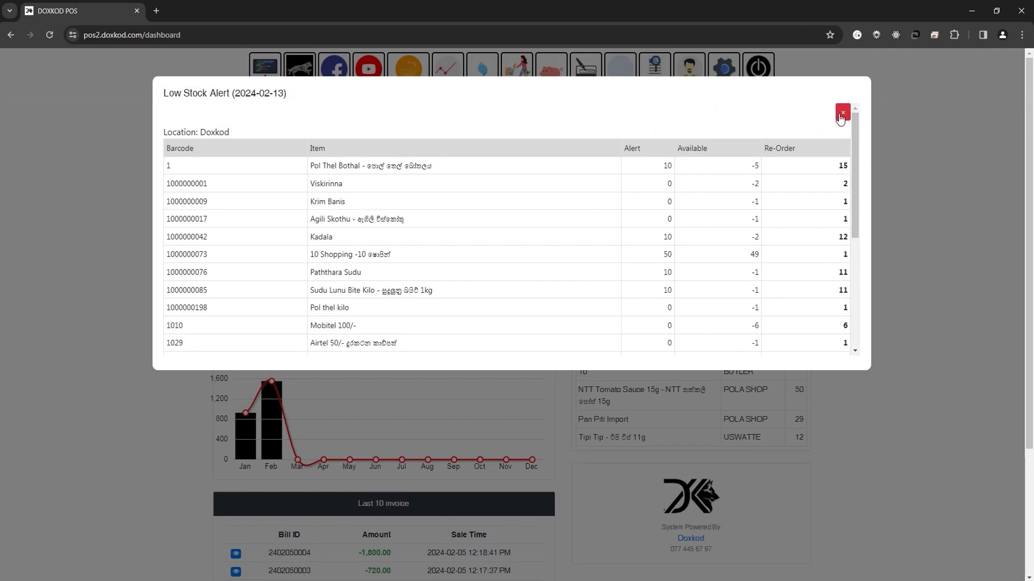
click(842, 113)
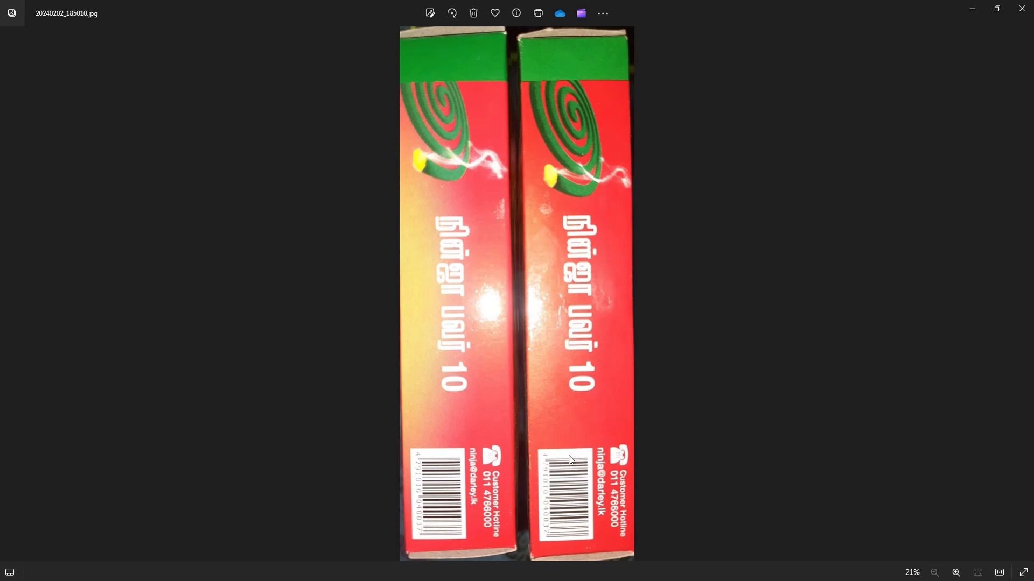
Step: Examine the barcodes and printed prices of the two Ninja boxes in photos 20240202_185010.jpg and 20240202_185024.jpg
scroll(564, 470, up, 4)
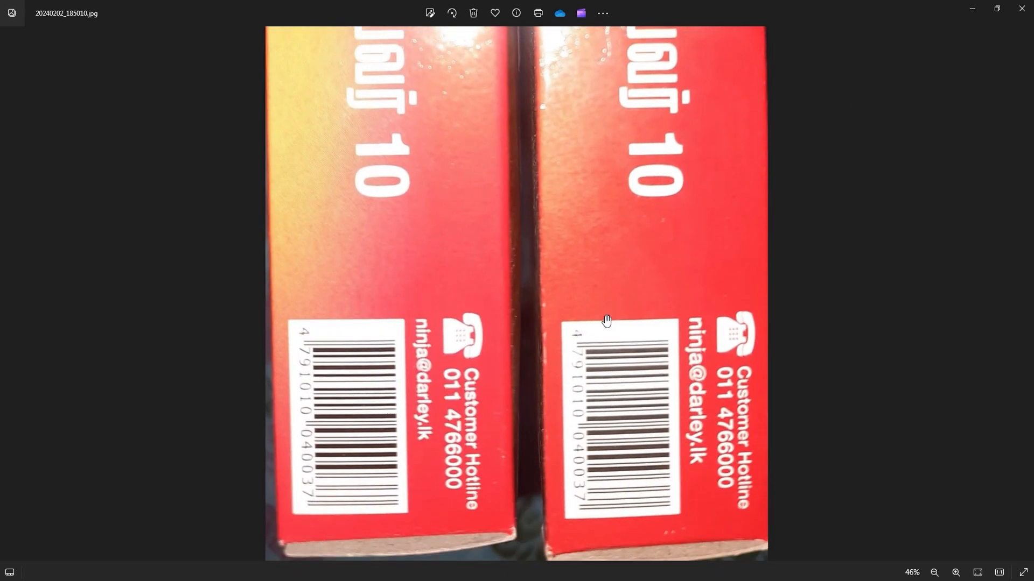
scroll(606, 322, down, 4)
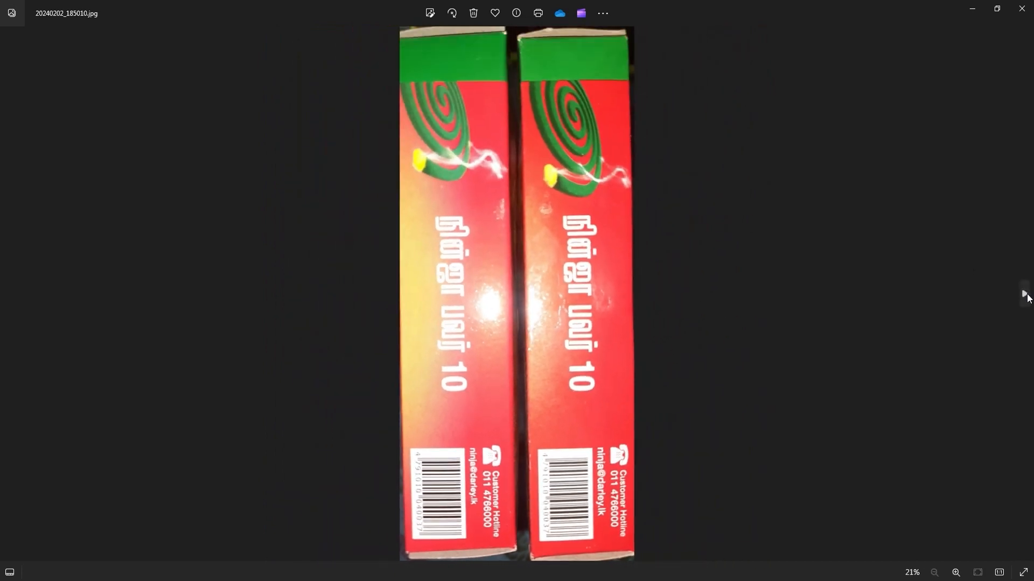
click(1026, 295)
scroll(445, 131, up, 2)
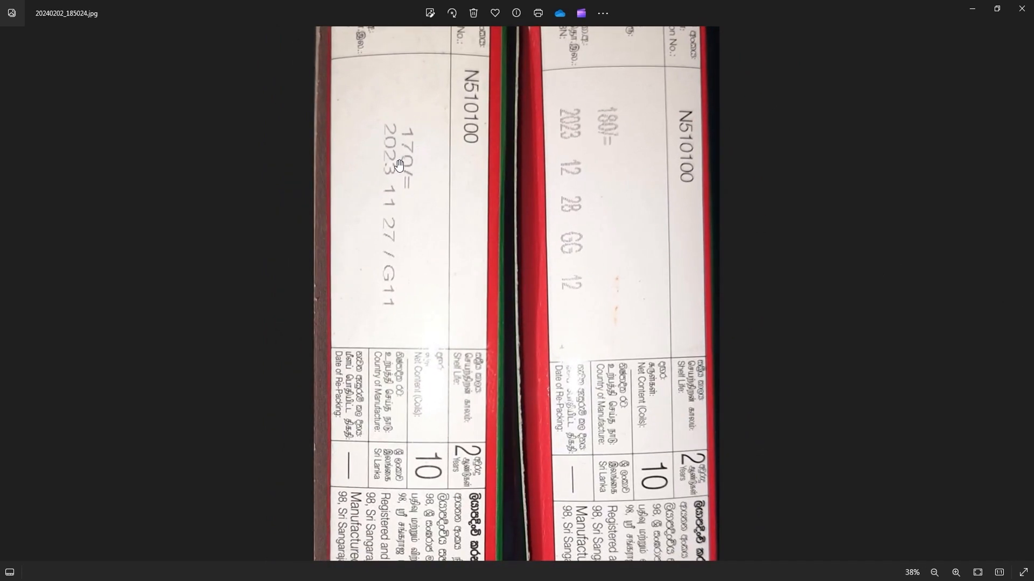
scroll(615, 134, down, 2)
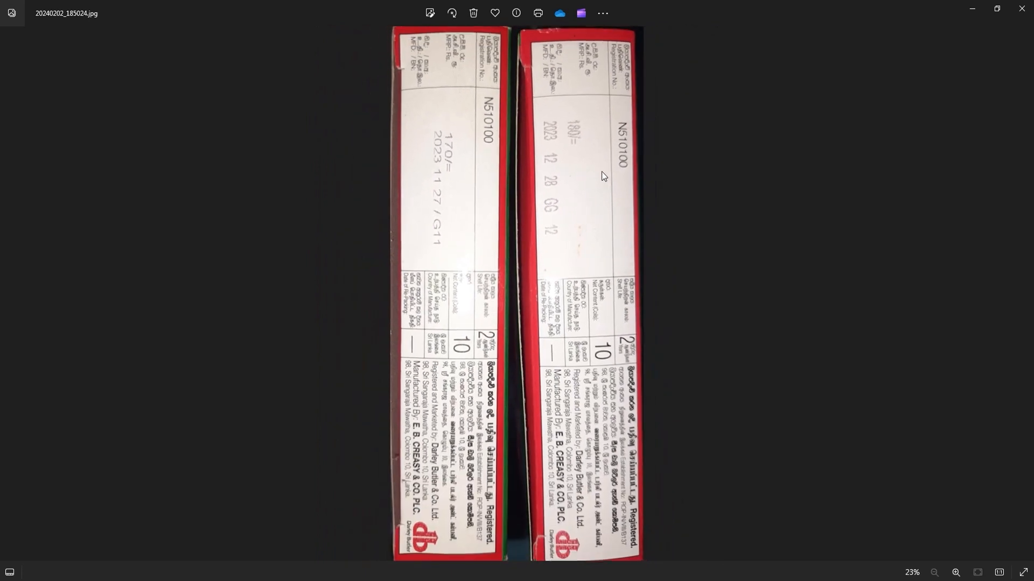
click(7, 294)
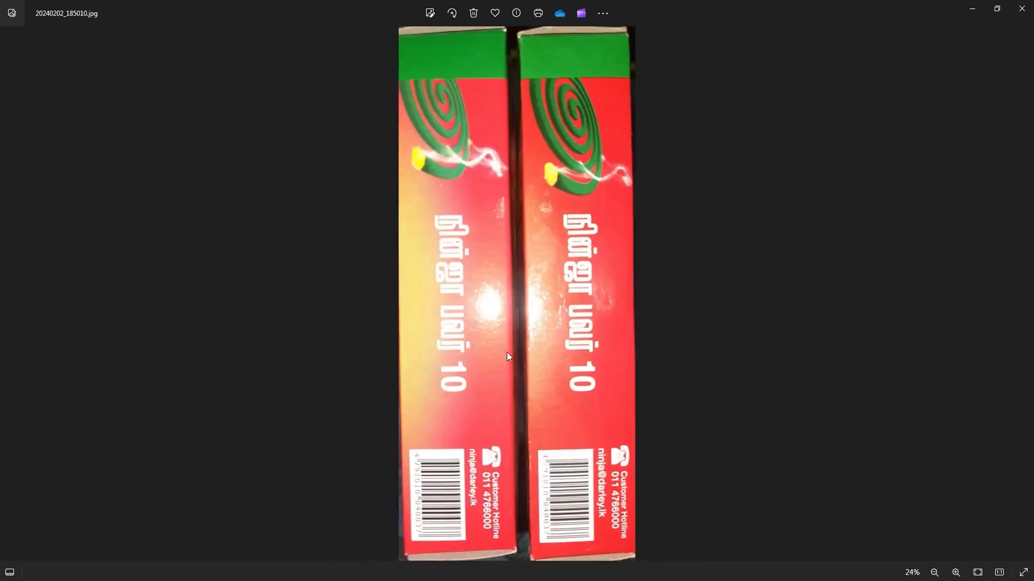
scroll(506, 352, up, 2)
scroll(508, 357, down, 2)
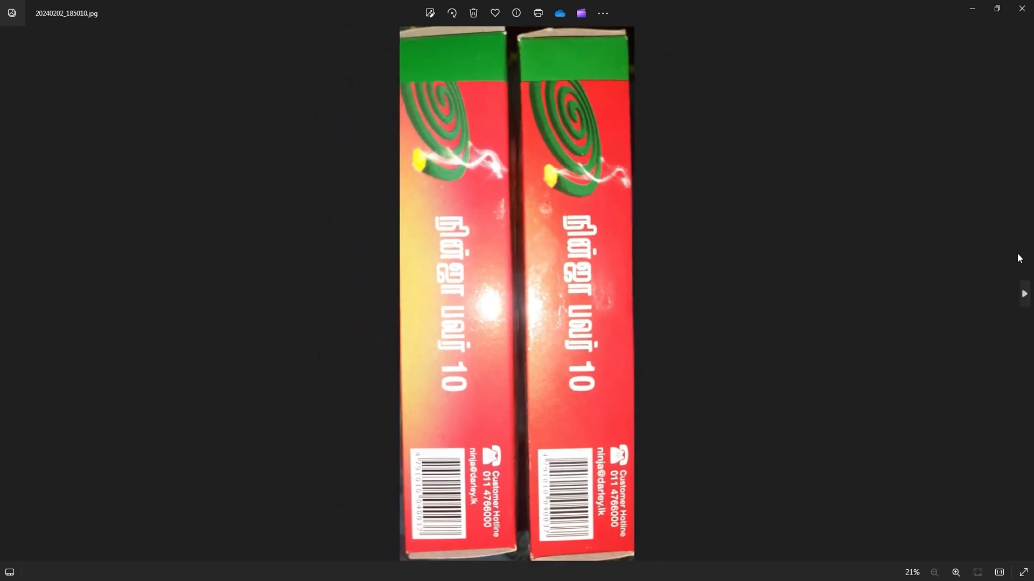
click(1024, 294)
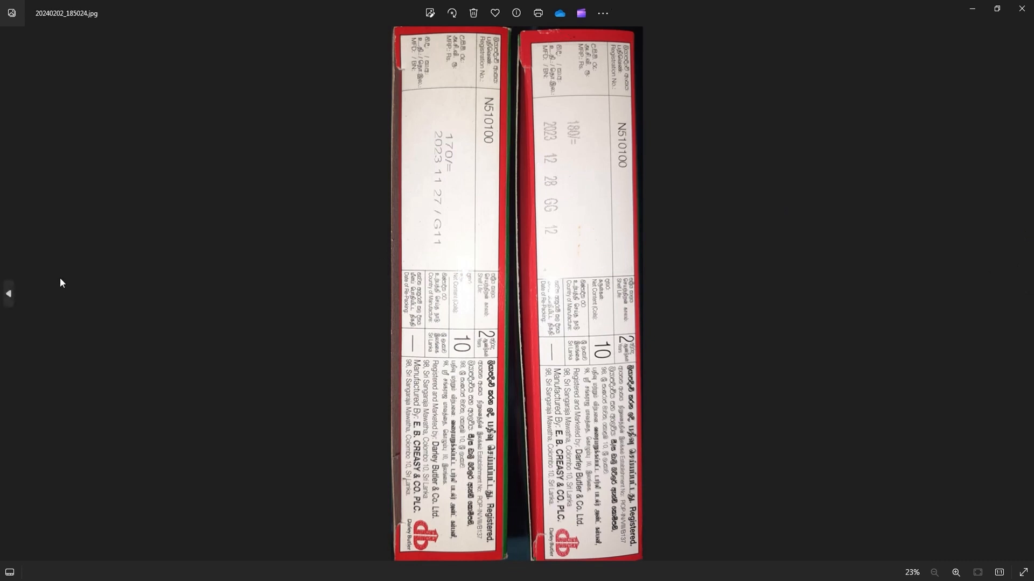
click(963, 12)
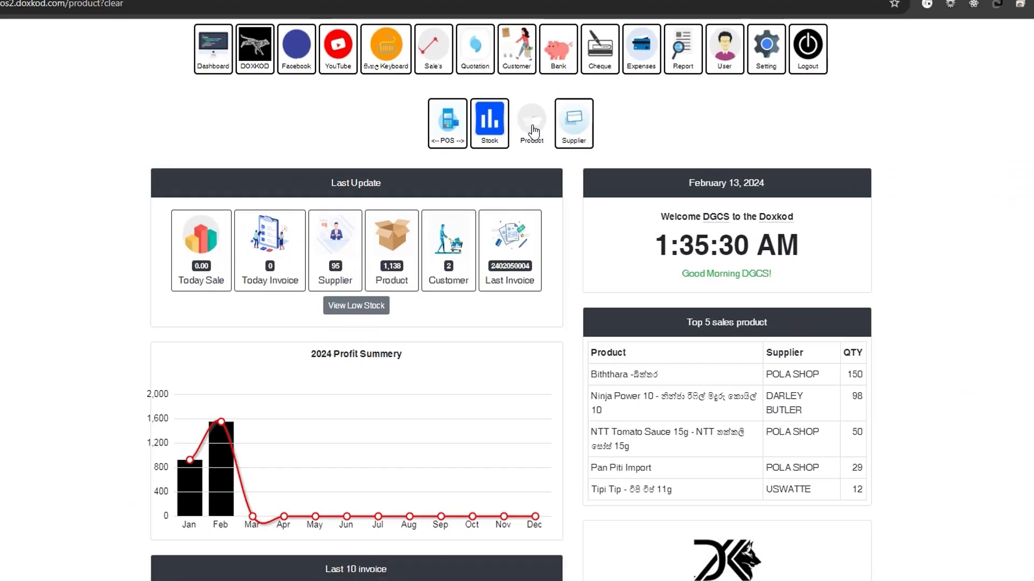
Step: Open the POS product list and try out its barcode scan field
click(542, 87)
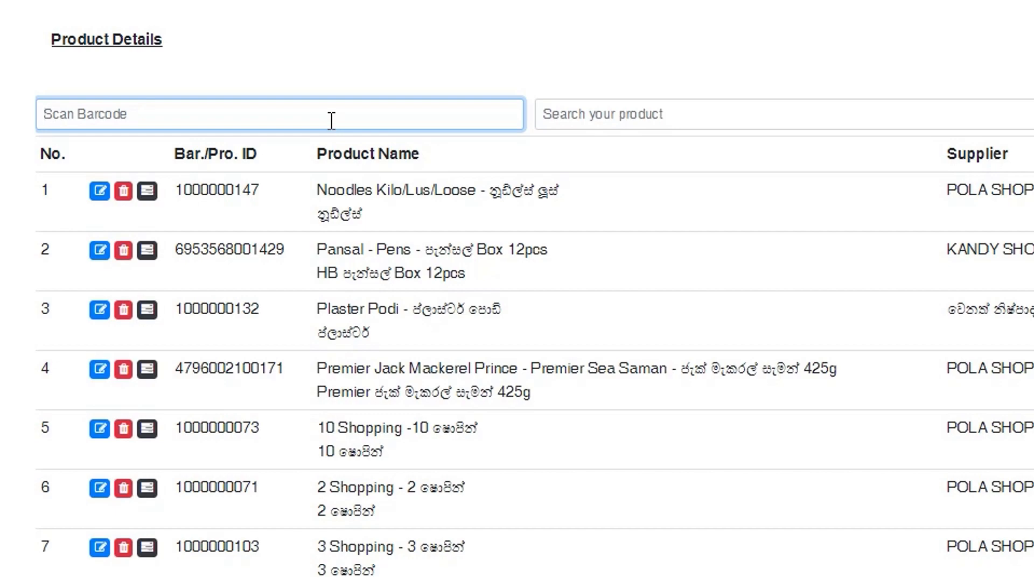
click(323, 115)
click(461, 46)
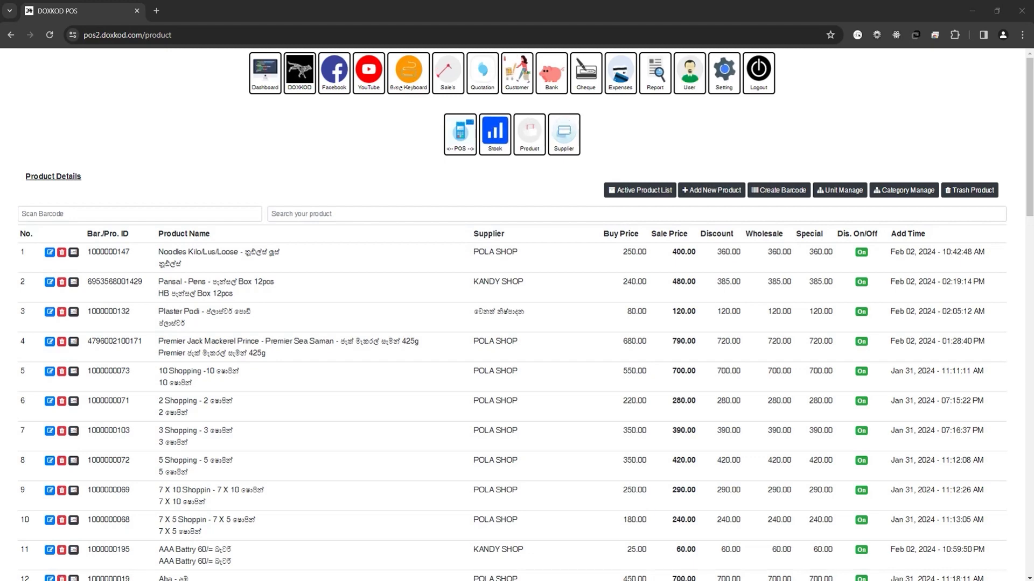
Step: Switch to the photo viewer, check the barcodes and price labels on both Ninja boxes again, and return to the POS
key(alt+Tab)
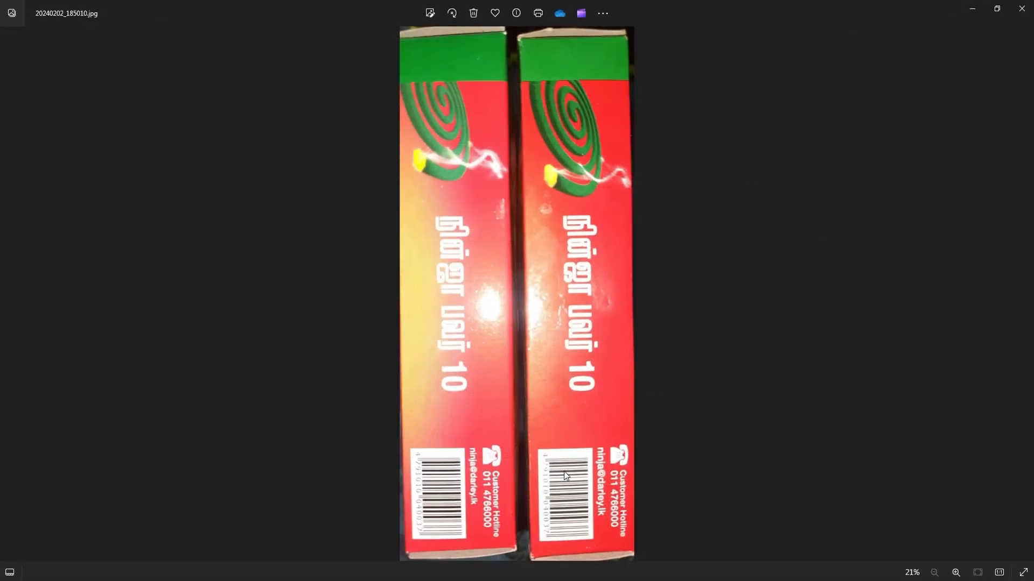
scroll(564, 470, up, 5)
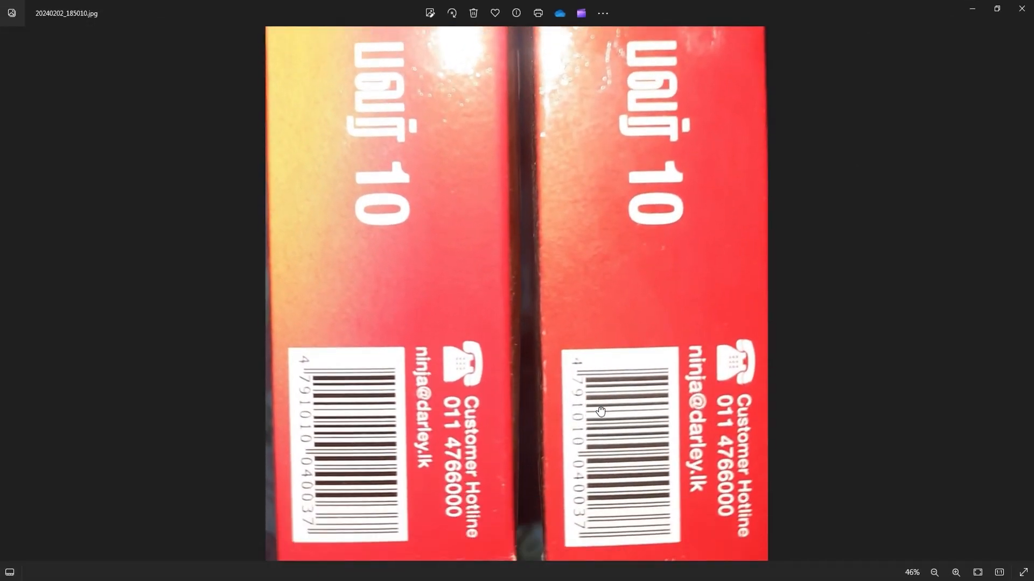
drag(600, 412, 596, 275)
scroll(609, 334, down, 5)
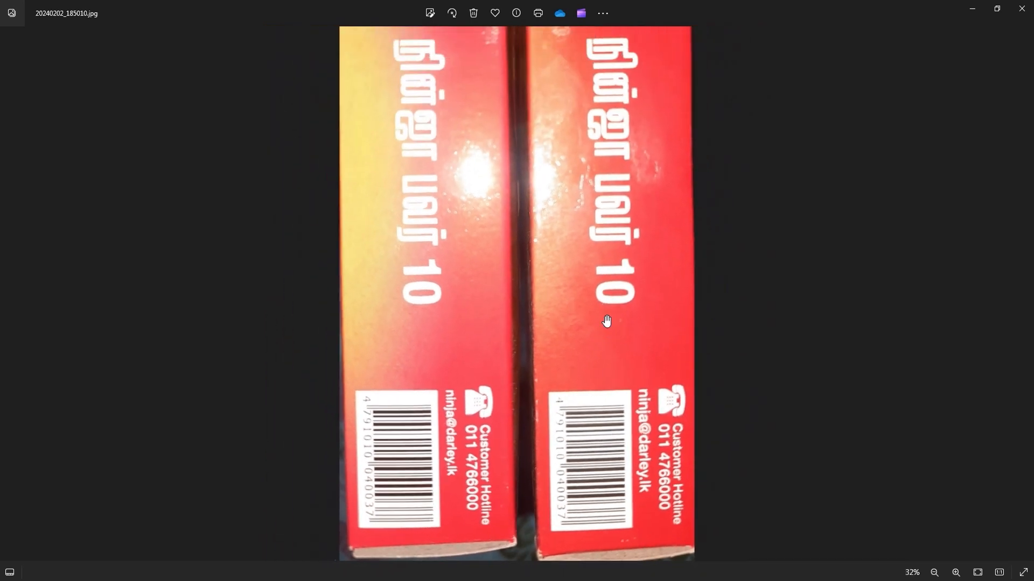
click(1025, 295)
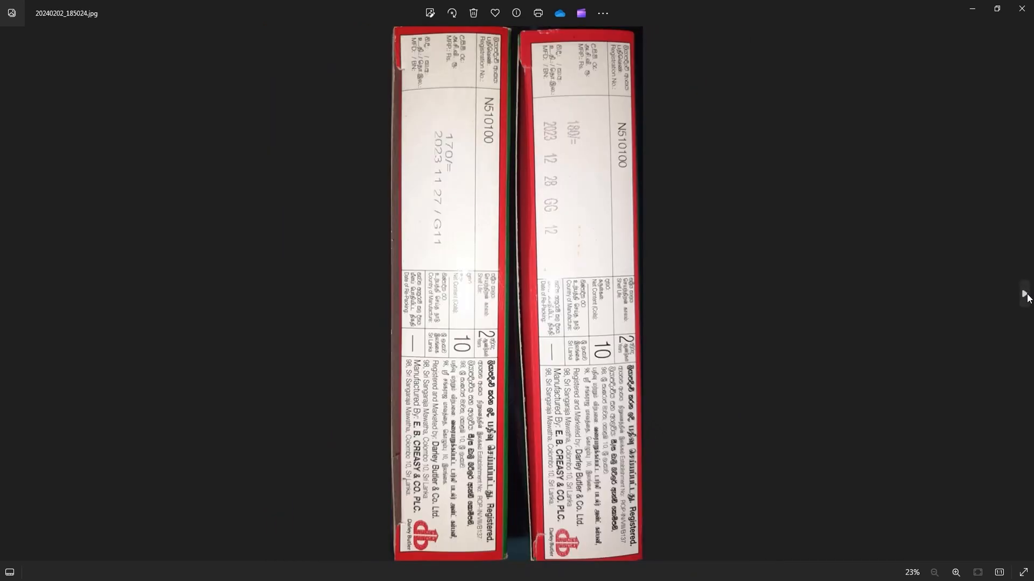
scroll(421, 144, up, 3)
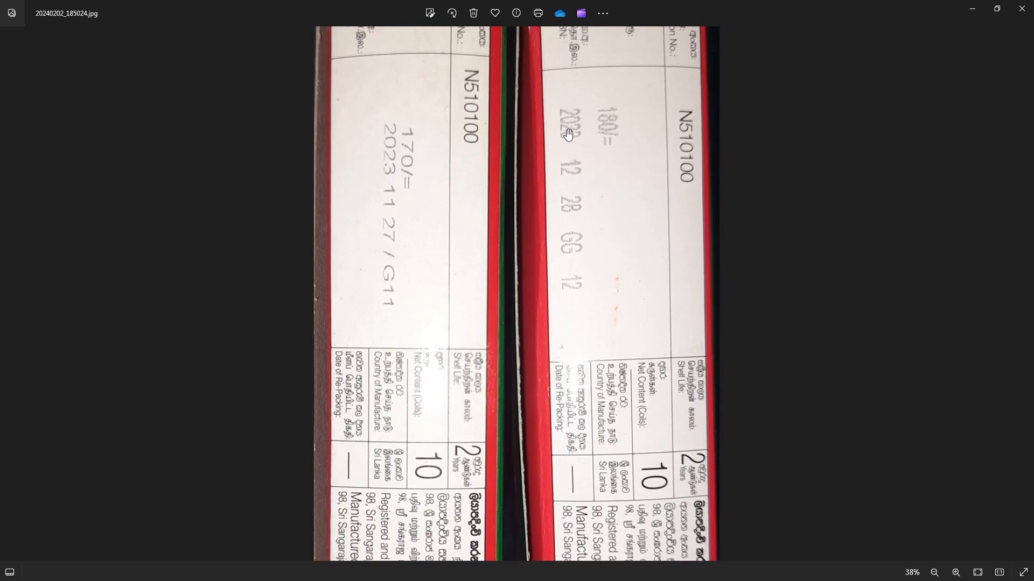
key(alt+Tab)
click(191, 210)
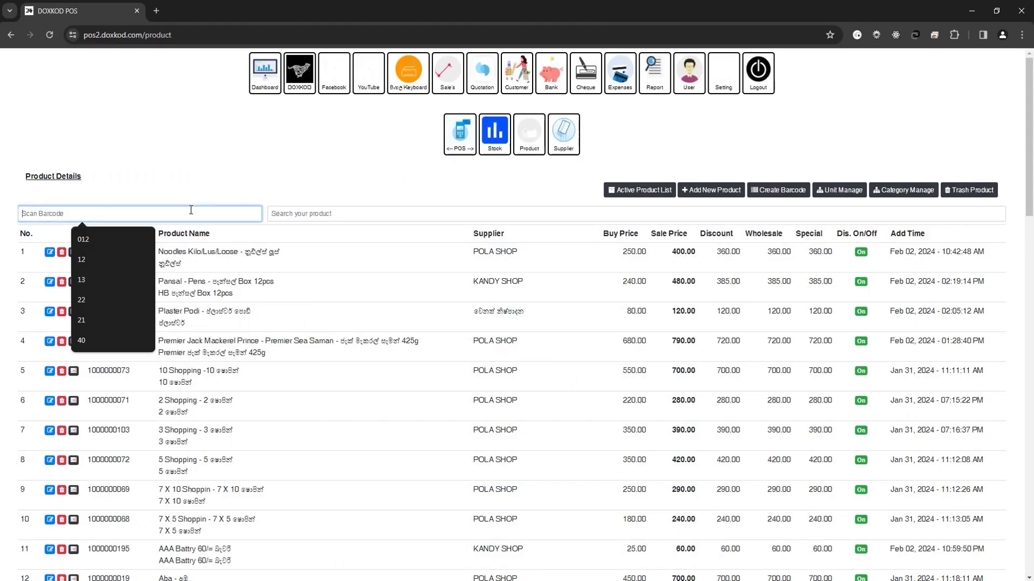
click(342, 210)
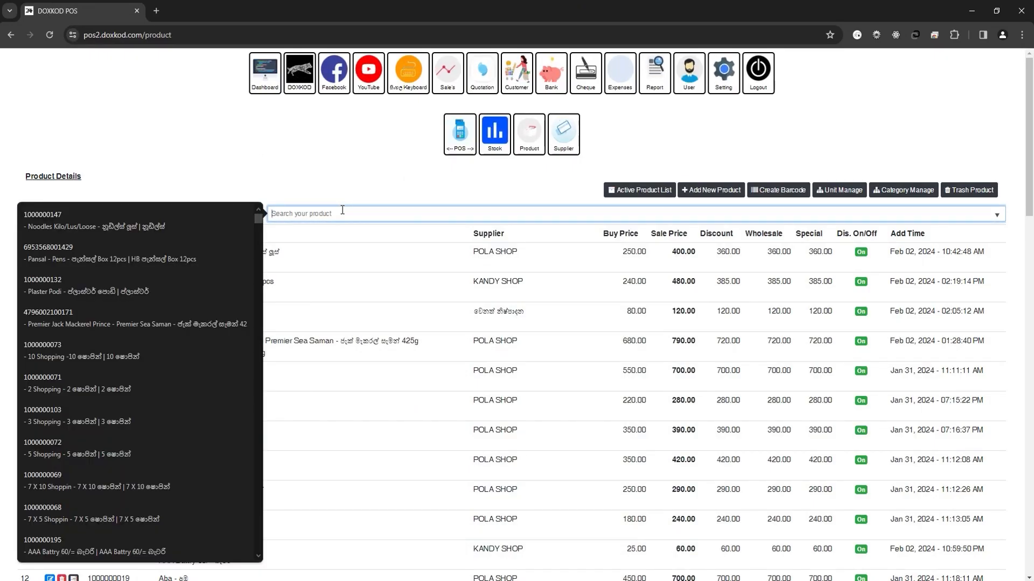
click(279, 176)
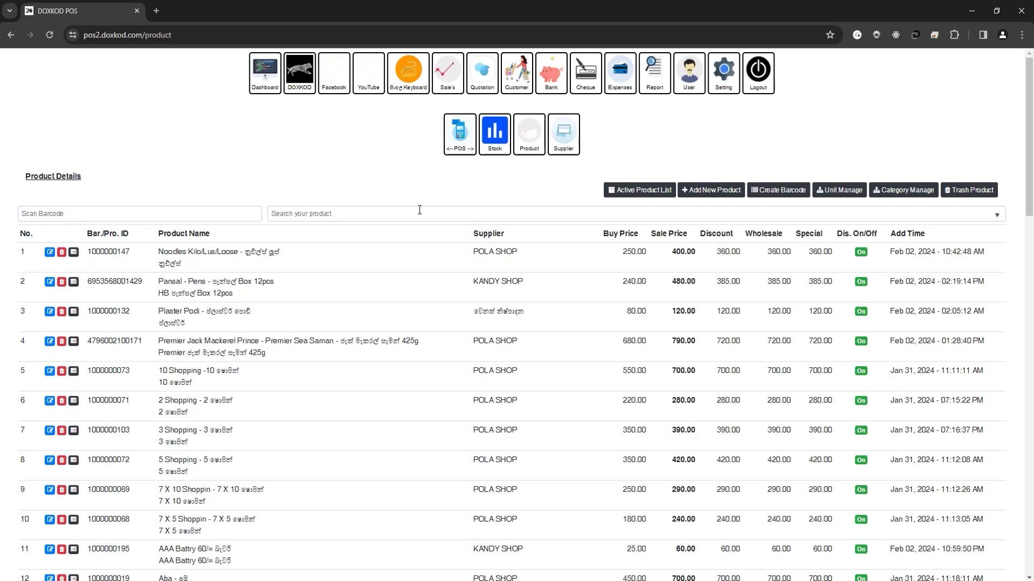
click(356, 213)
text(nin)
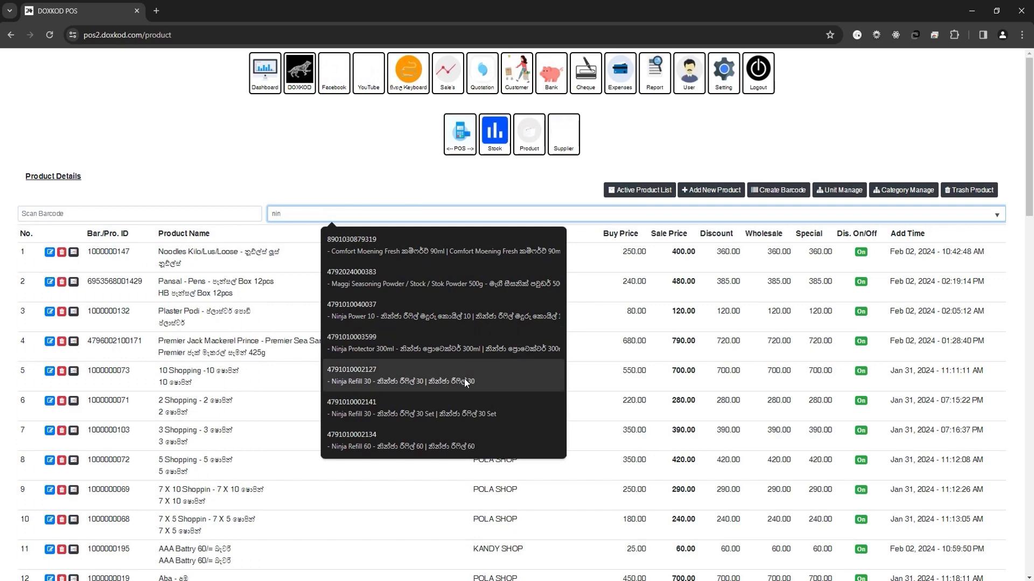
click(485, 316)
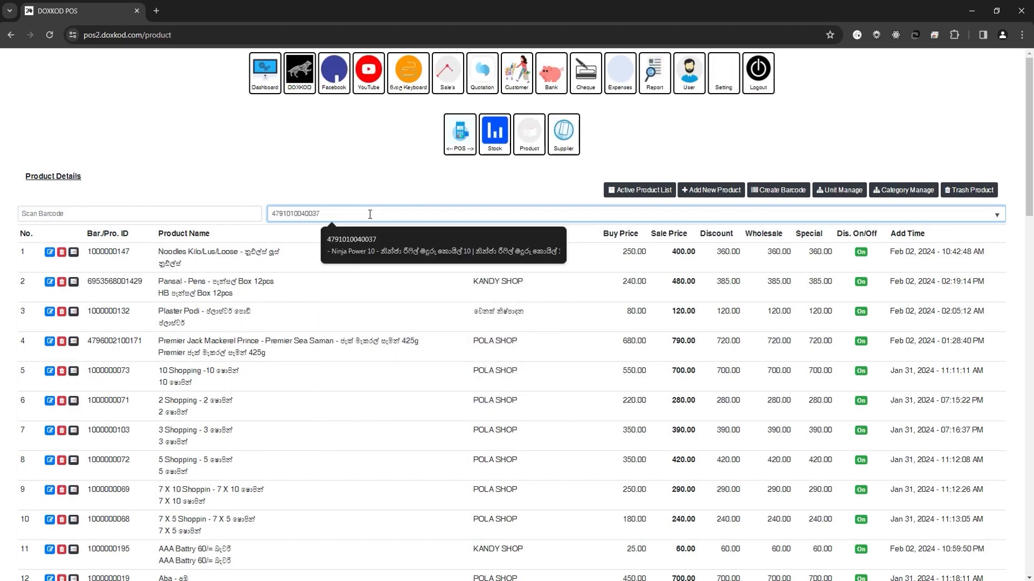
drag(321, 214, 280, 213)
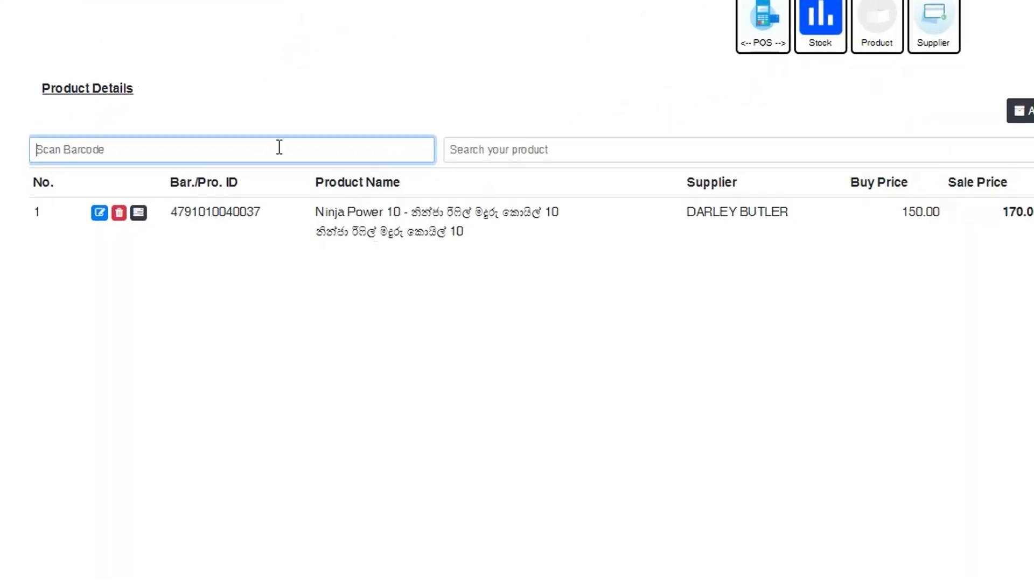
click(171, 213)
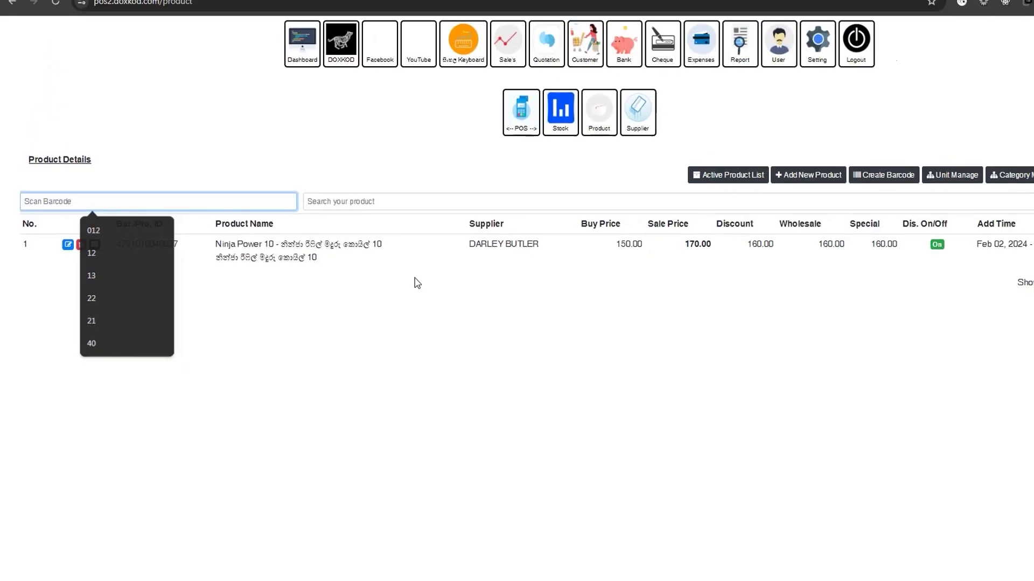
click(417, 284)
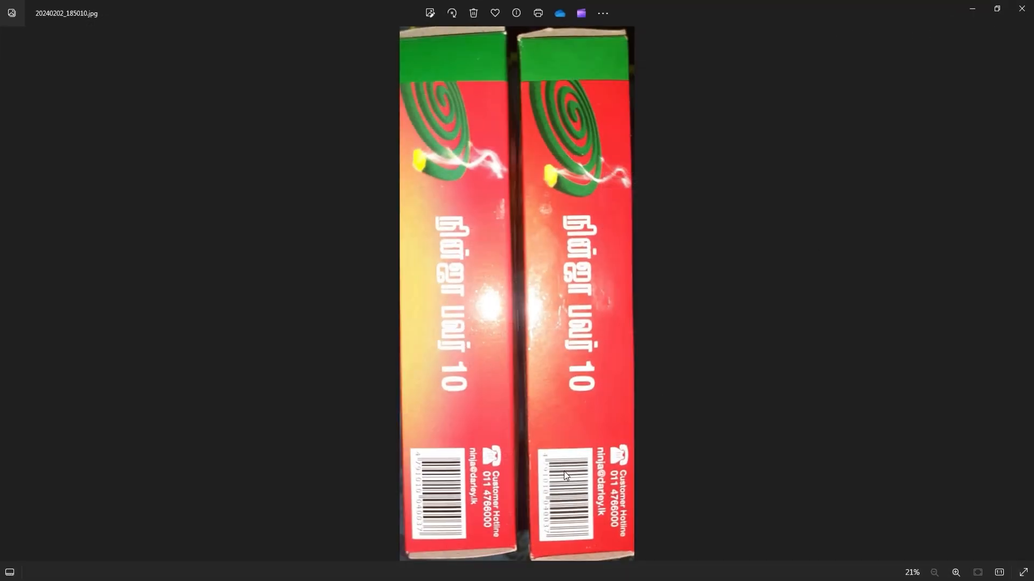
Step: Compare the identical barcode side and the price side of the two Ninja boxes in the product photos
scroll(578, 483, up, 4)
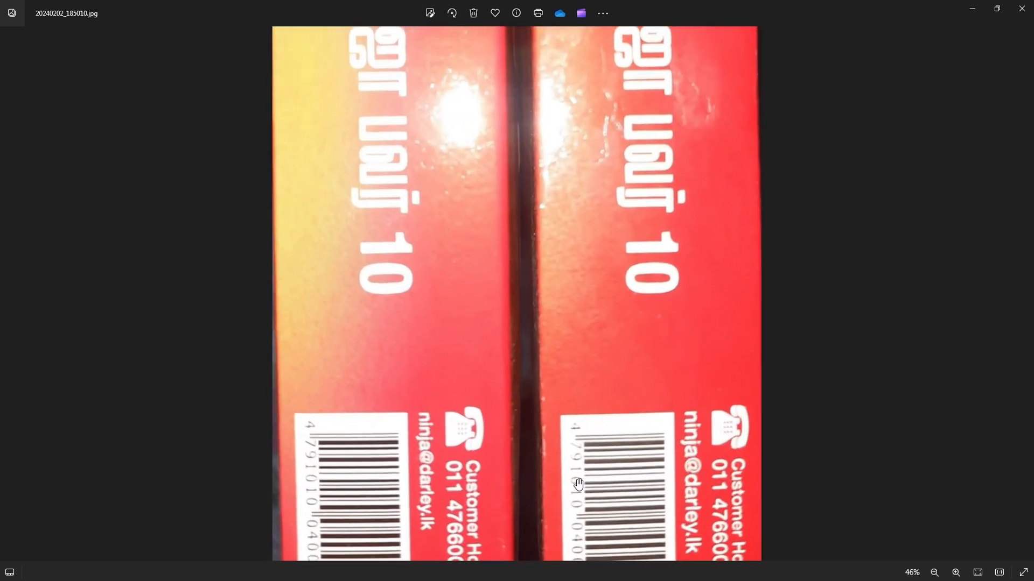
drag(578, 483, 597, 274)
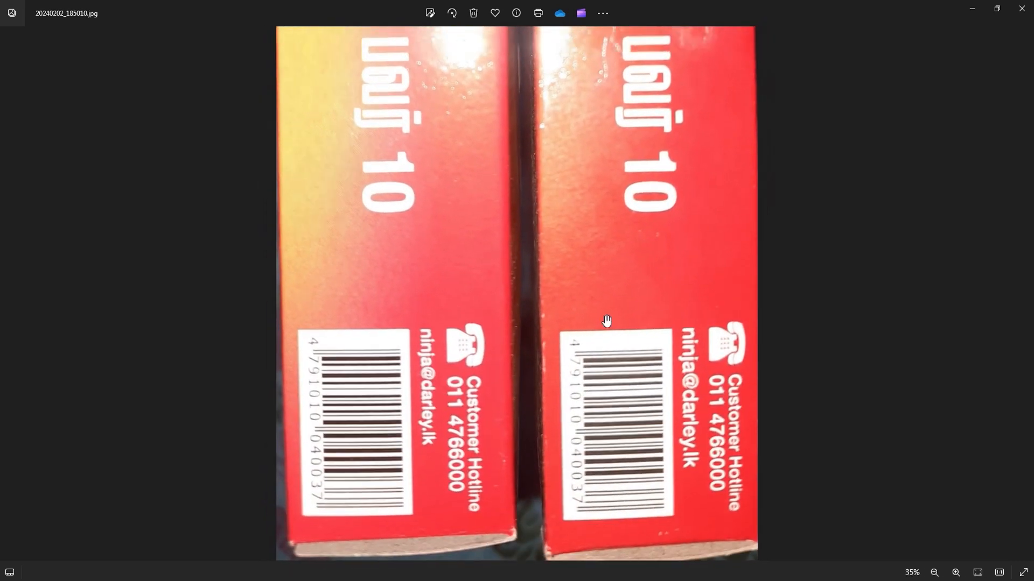
scroll(605, 321, down, 4)
click(1025, 295)
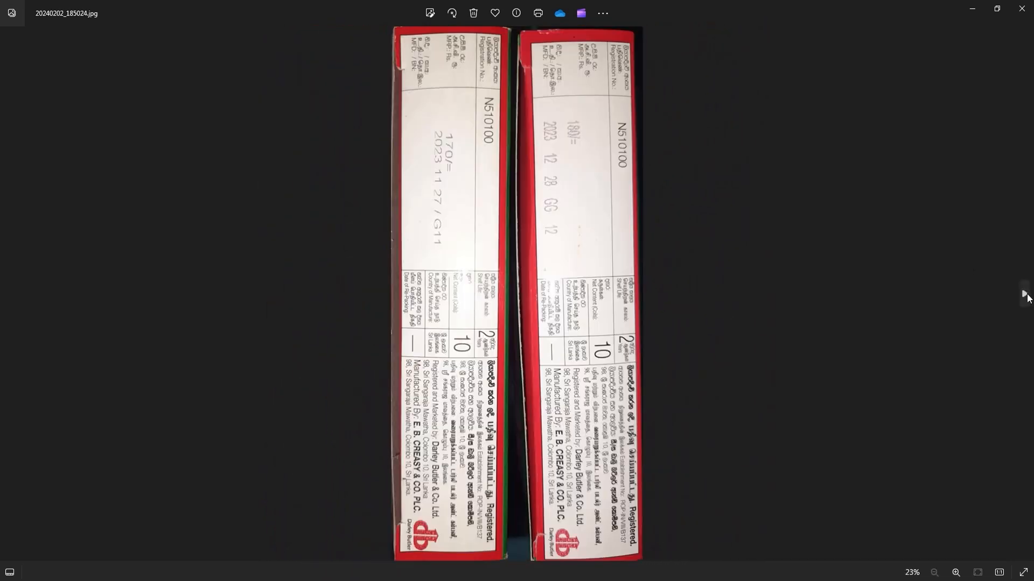
scroll(467, 107, up, 2)
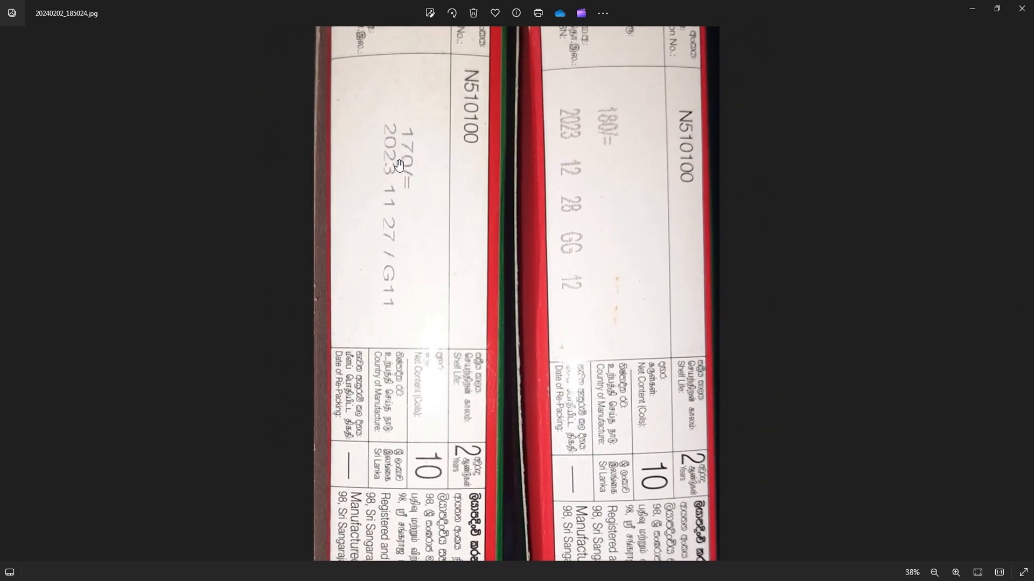
scroll(615, 133, down, 2)
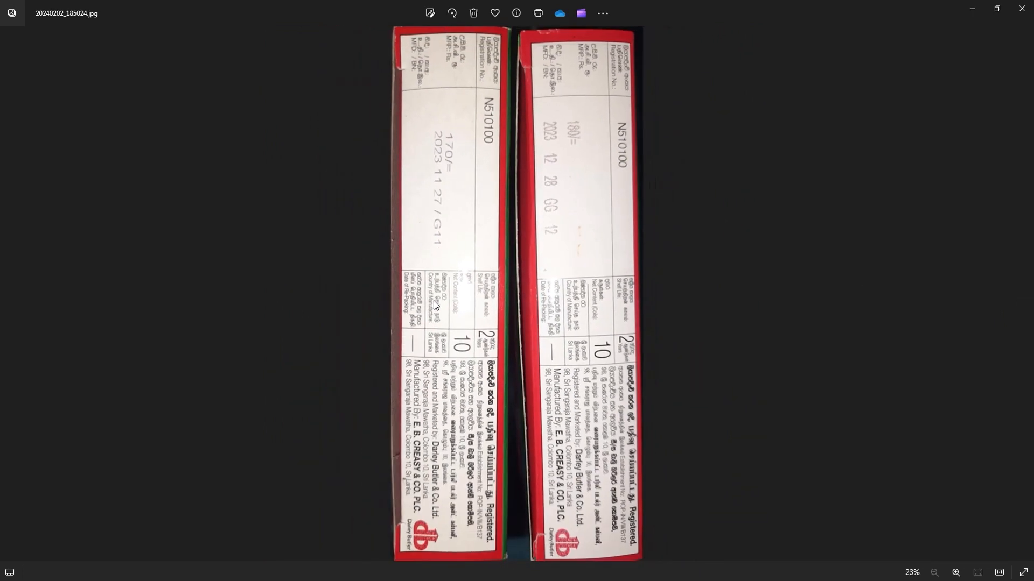
click(7, 295)
scroll(508, 355, up, 2)
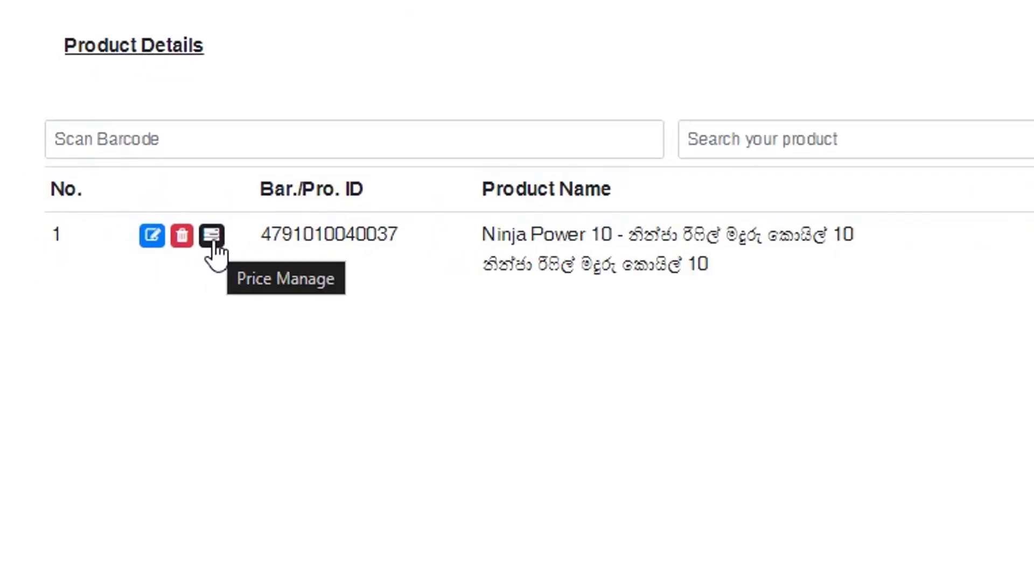
Step: Open price management for Ninja Power 10 and remove its price entry with badge name 180
click(213, 241)
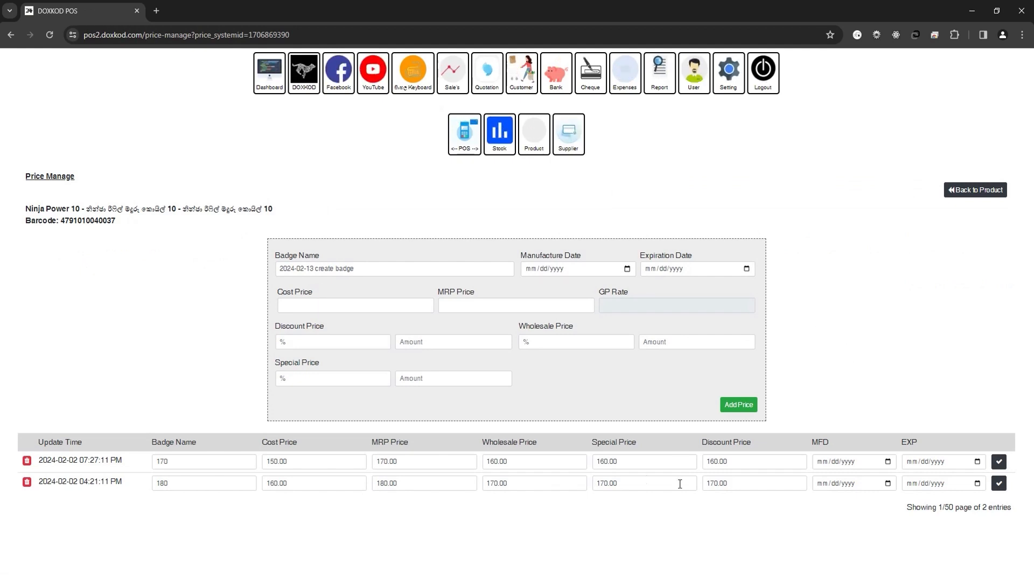
click(27, 482)
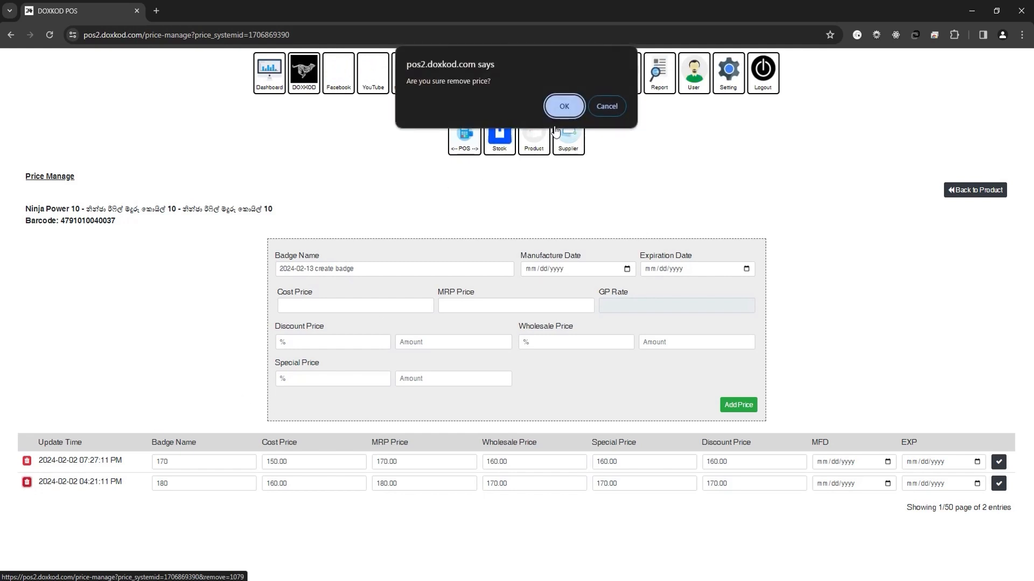
click(565, 106)
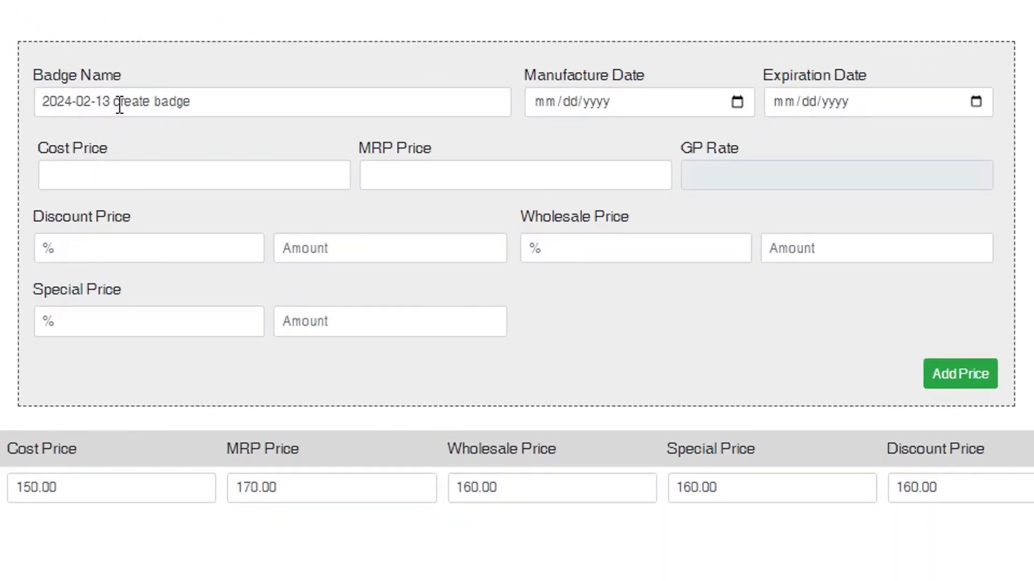
Step: Copy the default badge name "2024-02-13 create badge" into the badge name of the remaining price entry
drag(197, 101, 32, 123)
key(ctrl+c)
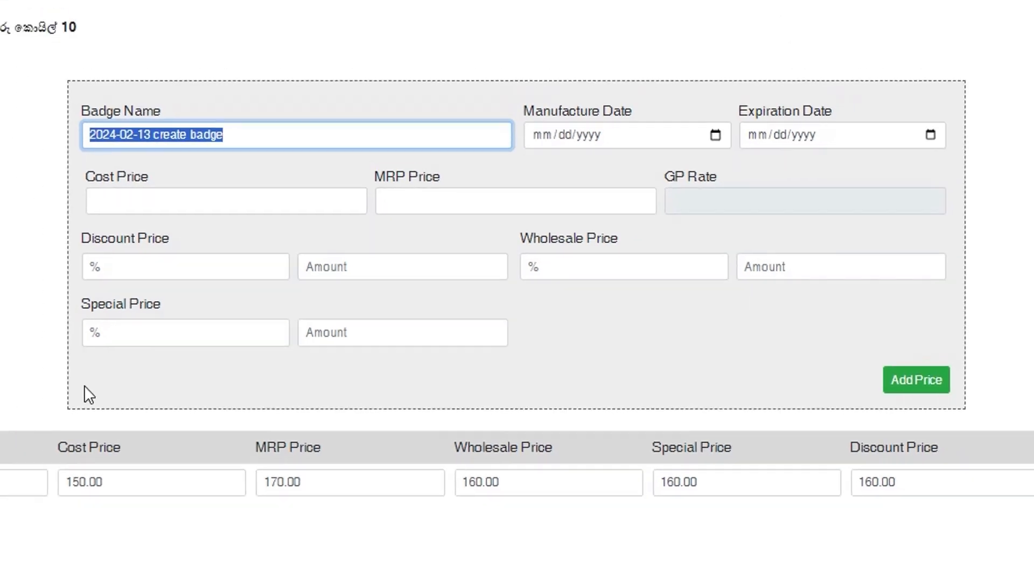
drag(197, 463, 28, 452)
key(ctrl+v)
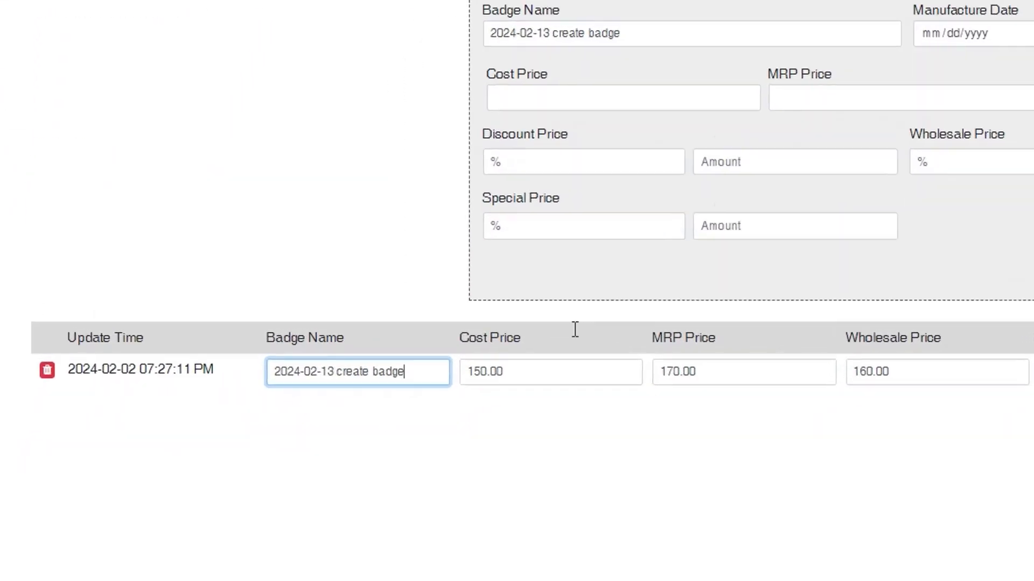
Step: Check the new-price form's badge name and the remaining price entry's cost price and discount price
drag(395, 250, 286, 254)
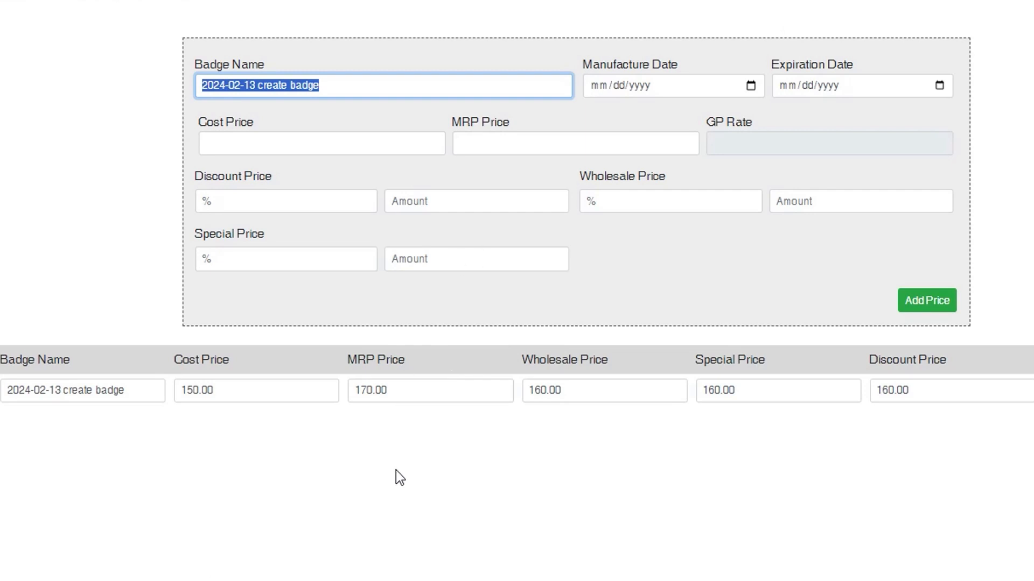
drag(182, 391, 278, 394)
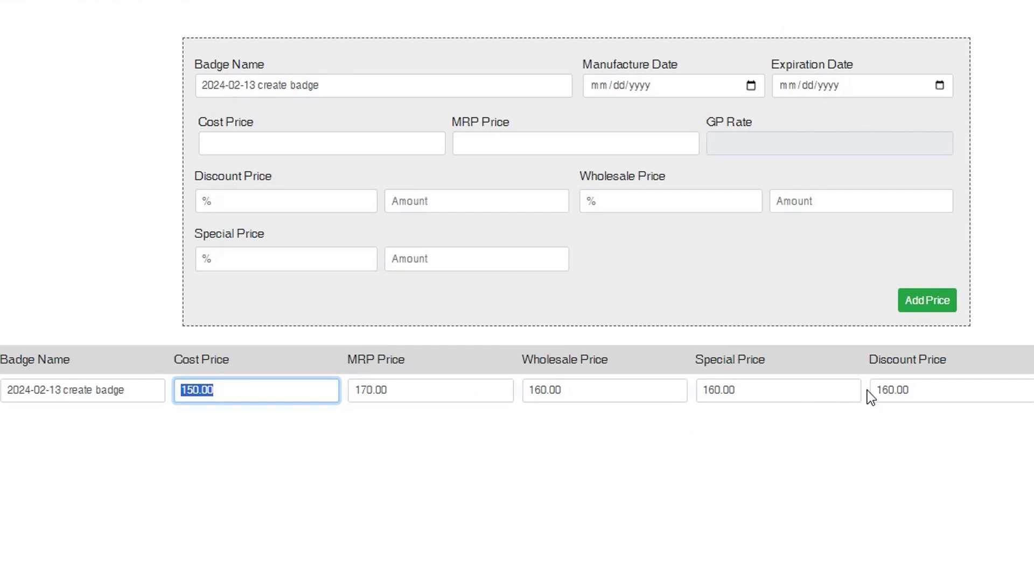
drag(872, 391, 960, 397)
click(1001, 437)
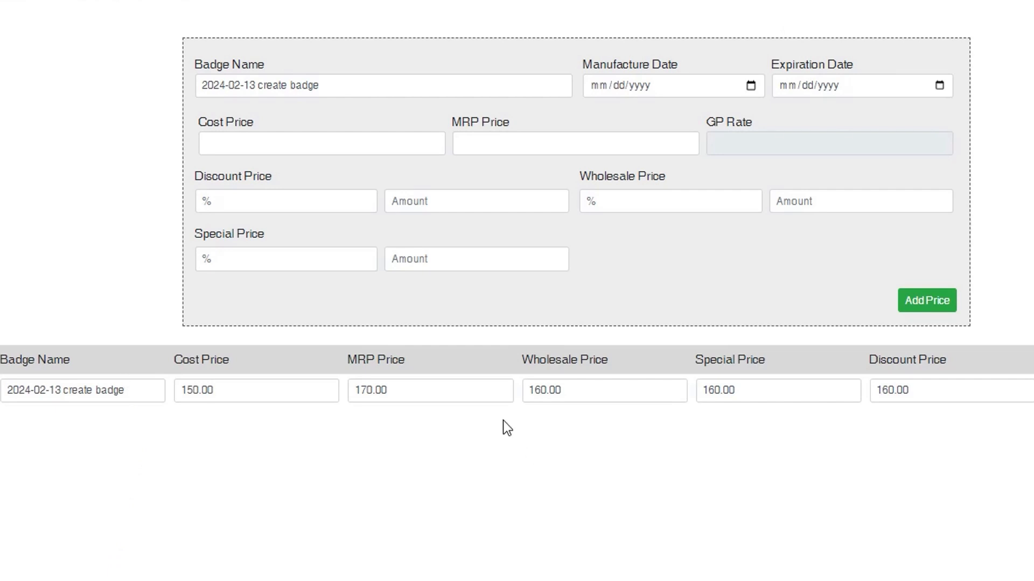
Step: Copy the remaining entry's MRP price into its badge name and shorten it to 170
drag(408, 394, 236, 396)
key(ctrl+c)
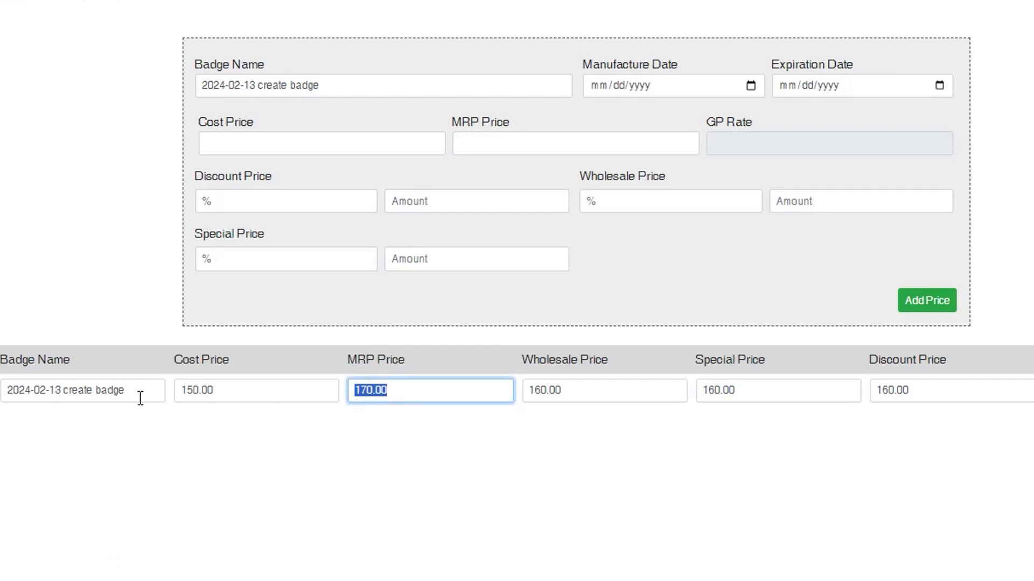
drag(144, 392, 1, 392)
key(ctrl+v)
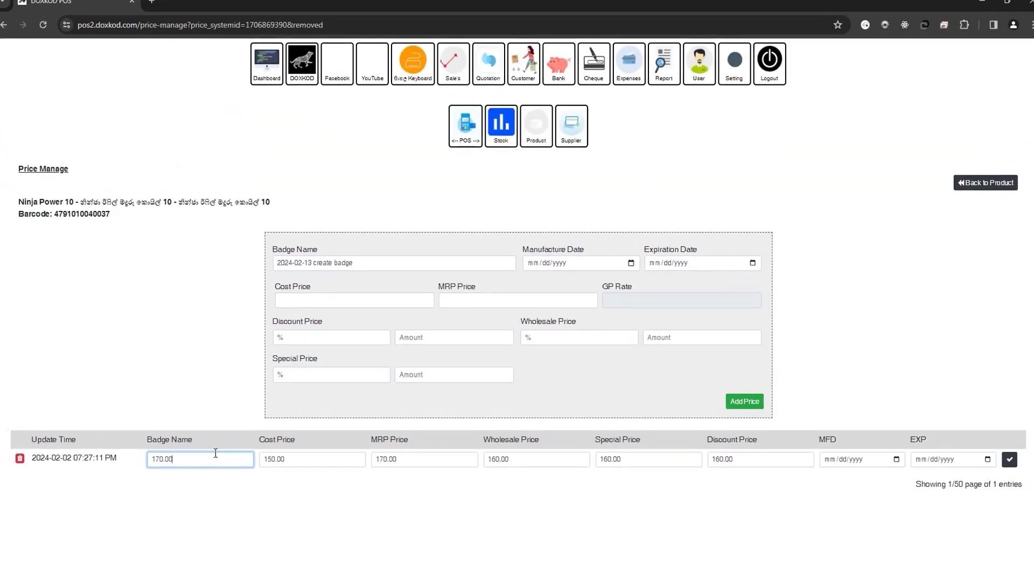
key(BackSpace)
key(BackSpace)
key(BackSpace)
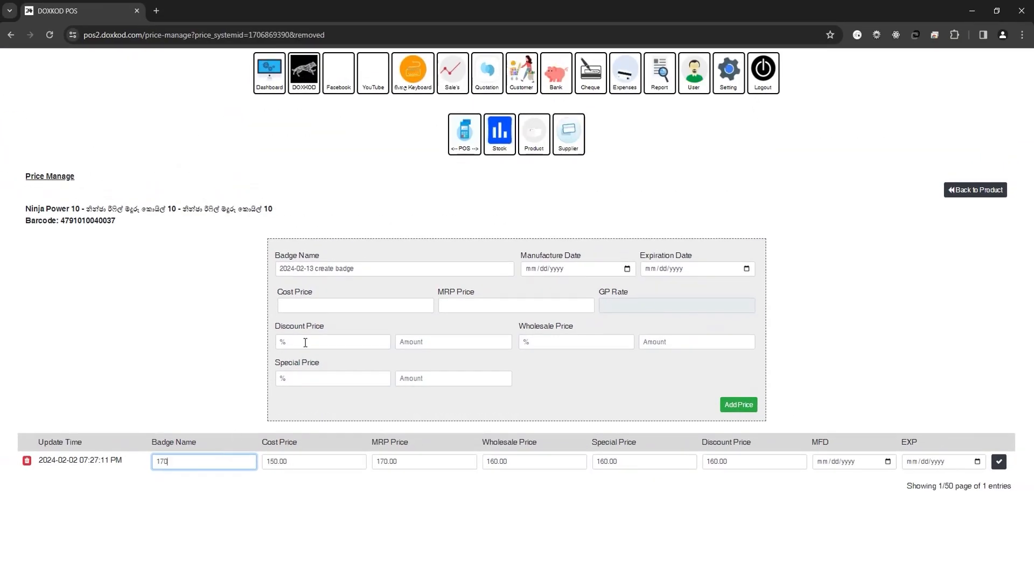
Step: Fill in the new price with badge name 180, cost price 160 and MRP price 180
drag(380, 267, 25, 281)
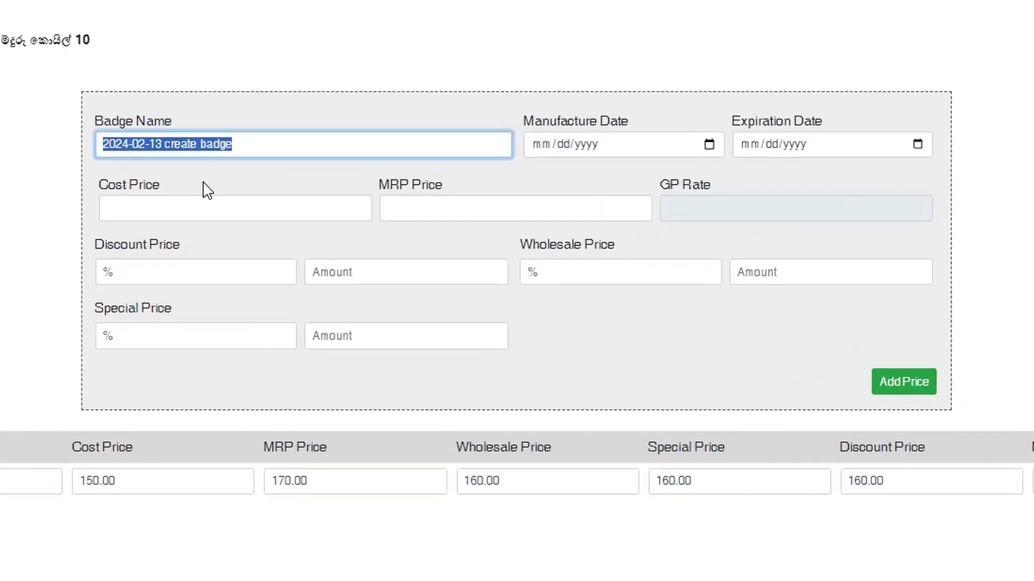
text(180)
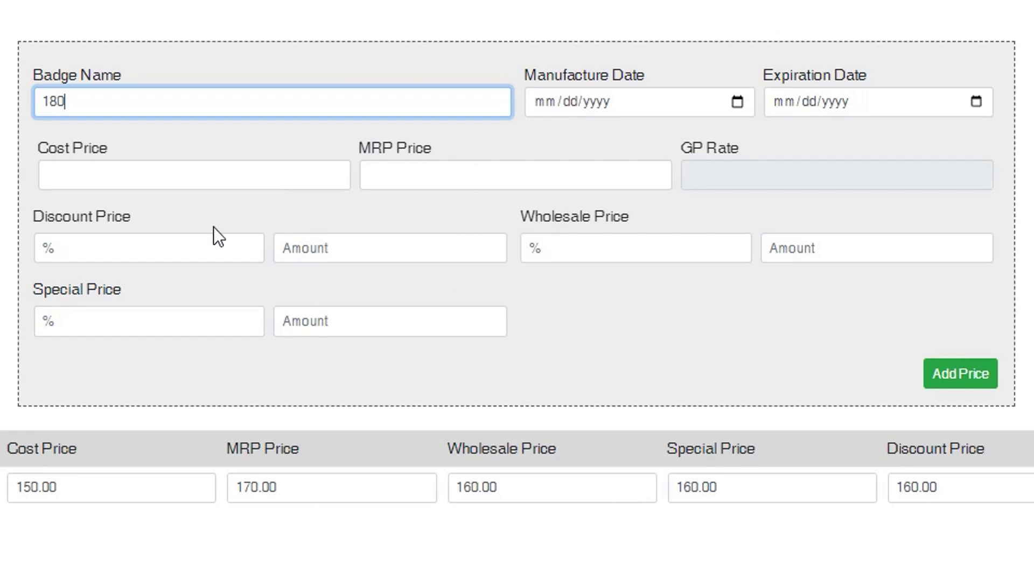
click(186, 175)
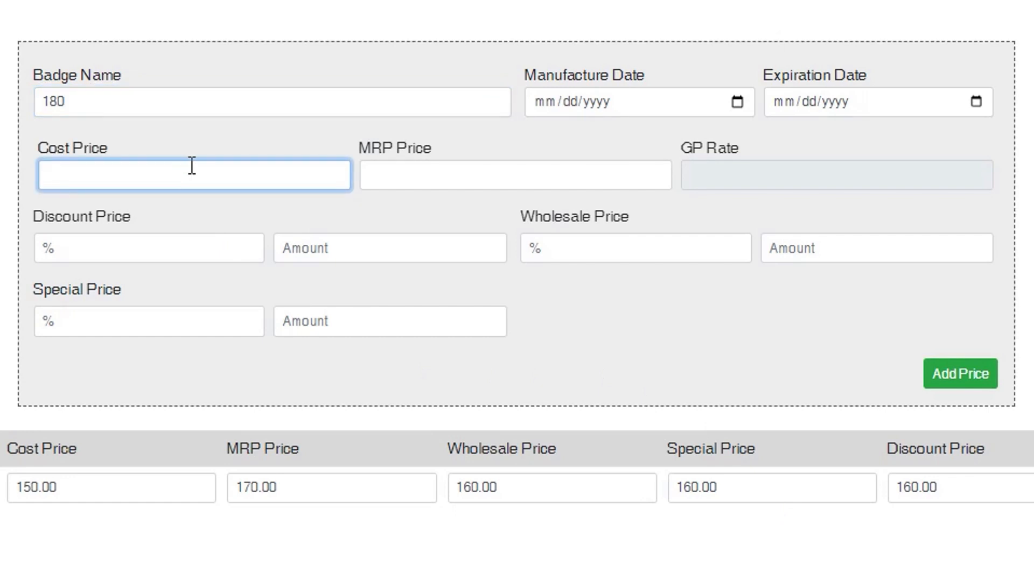
text(160)
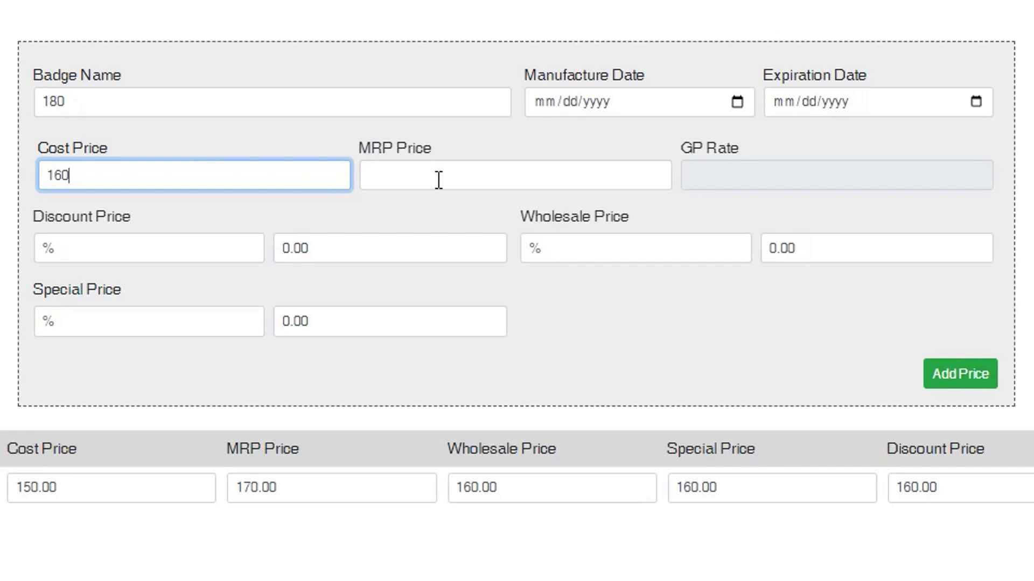
click(406, 179)
text(180)
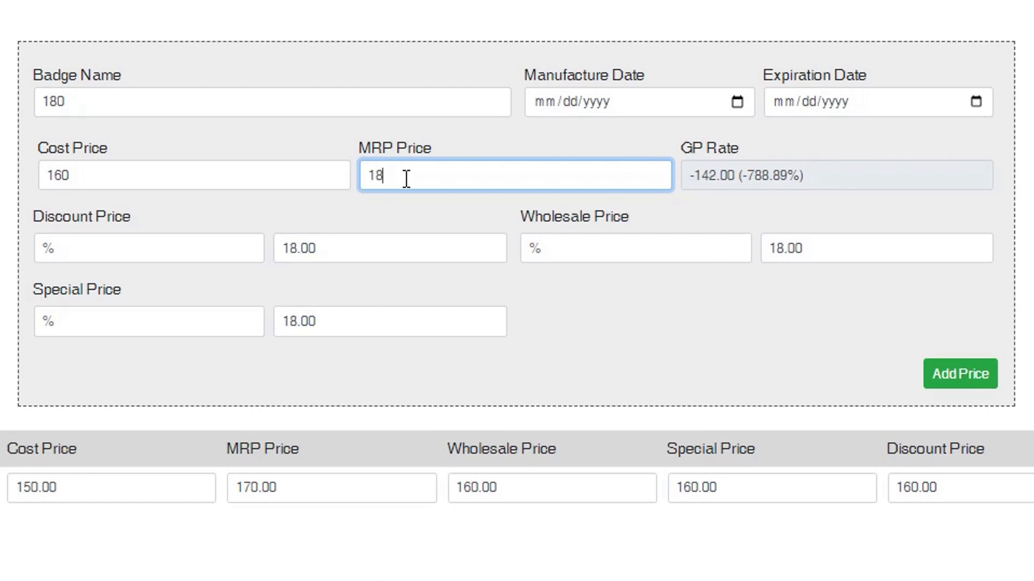
Step: Set the discount, wholesale and special price amounts to 170 and add the new price to the product
click(397, 257)
text(170)
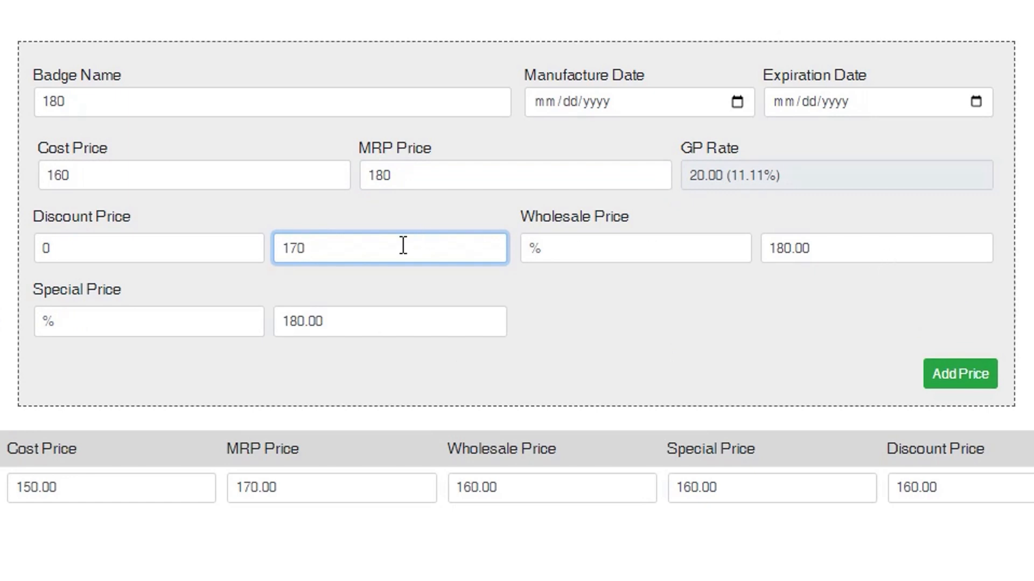
click(864, 248)
text(170)
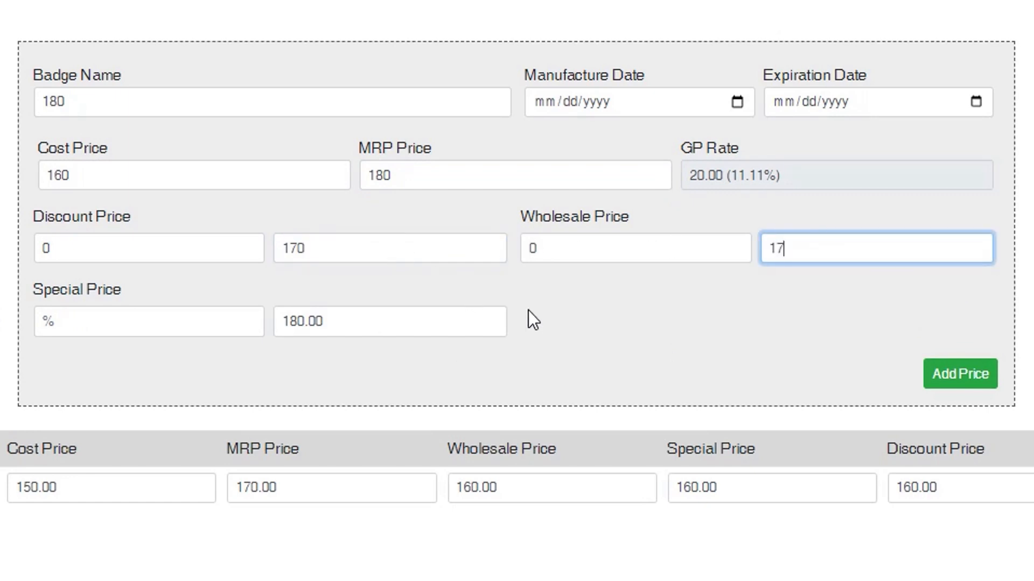
click(383, 324)
text(170)
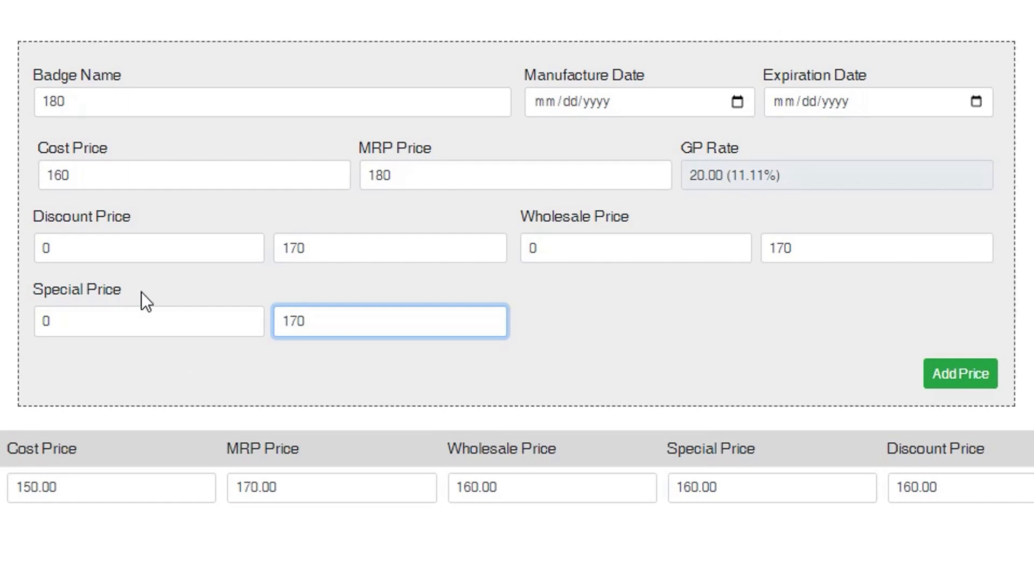
double_click(304, 323)
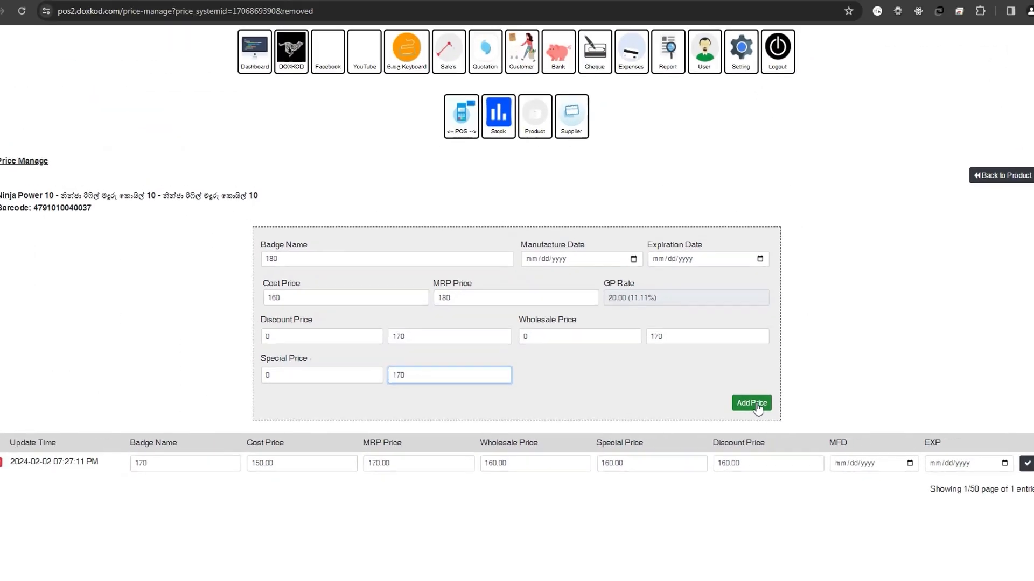
click(915, 388)
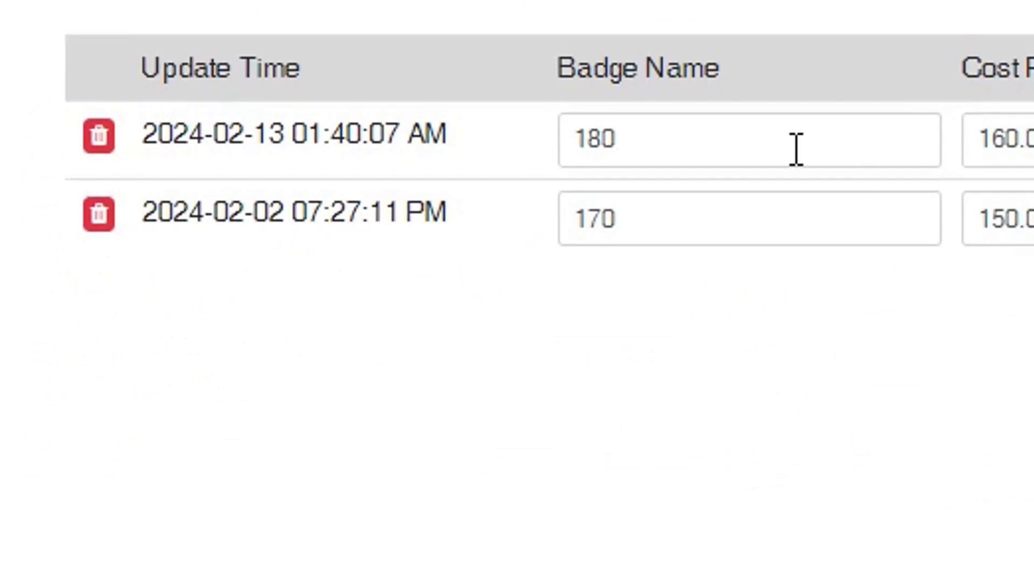
Step: Review the badge names, prices and update controls of the 180 and 170 price entries
drag(671, 131, 548, 156)
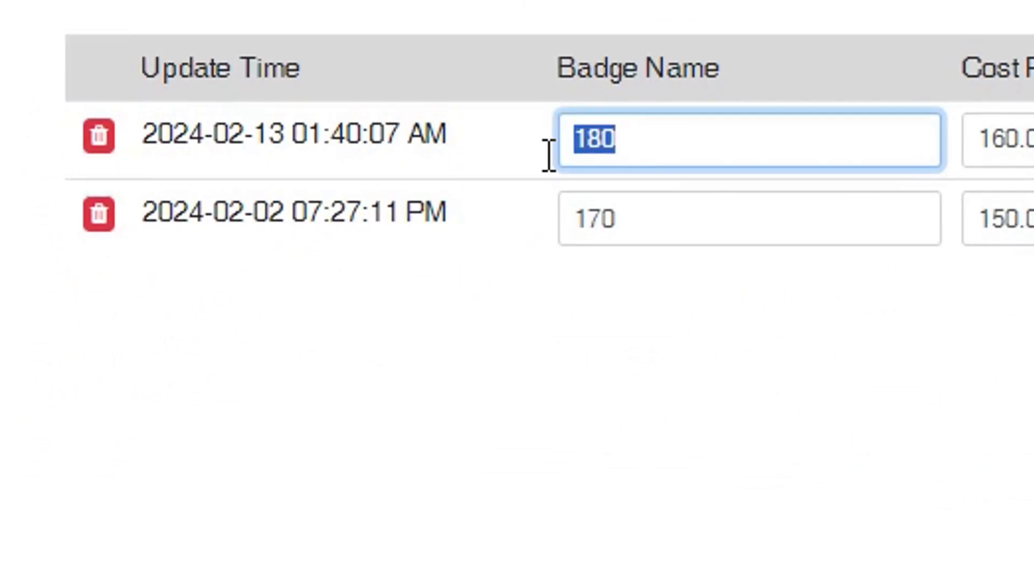
click(992, 438)
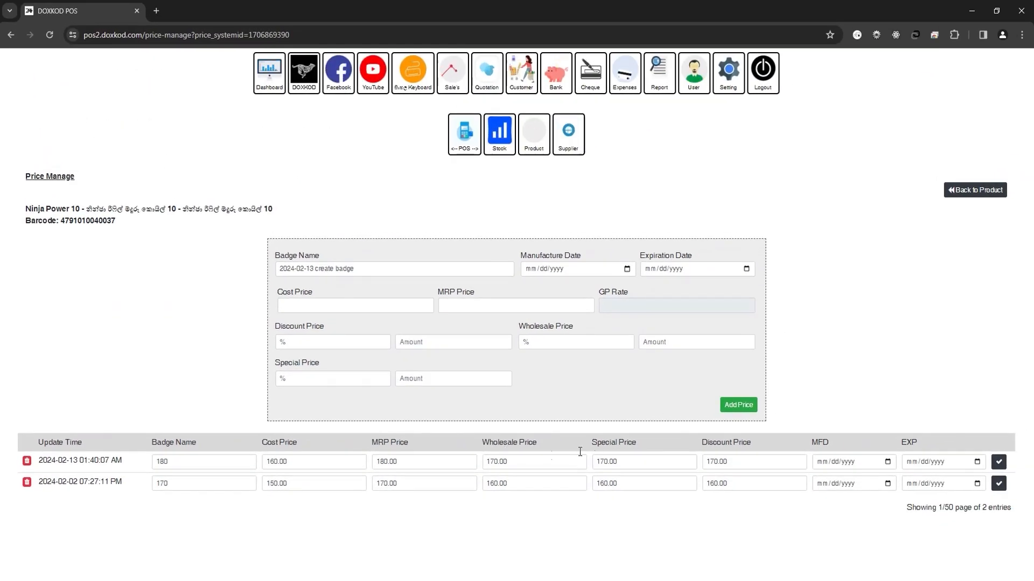
double_click(175, 483)
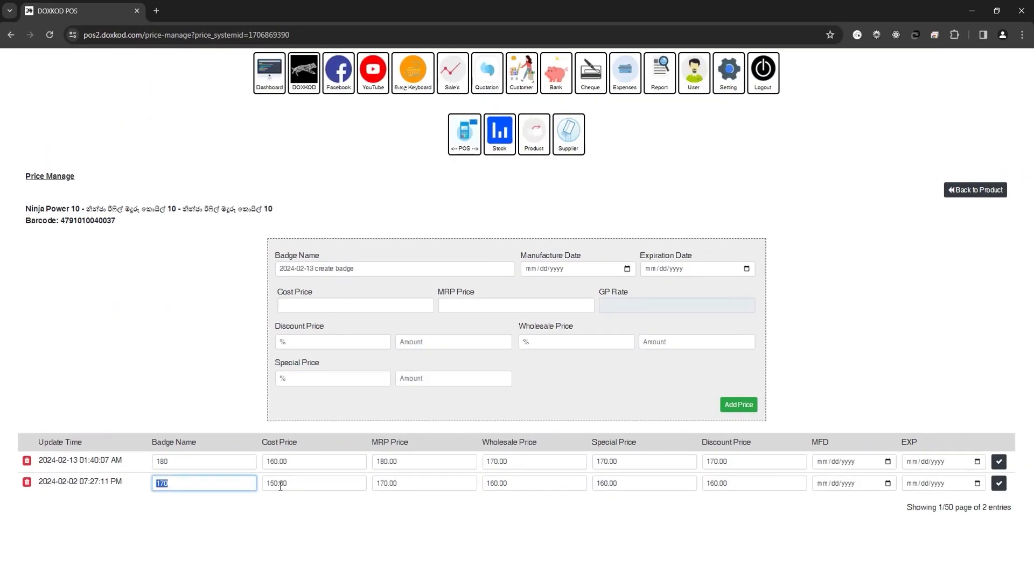
click(212, 456)
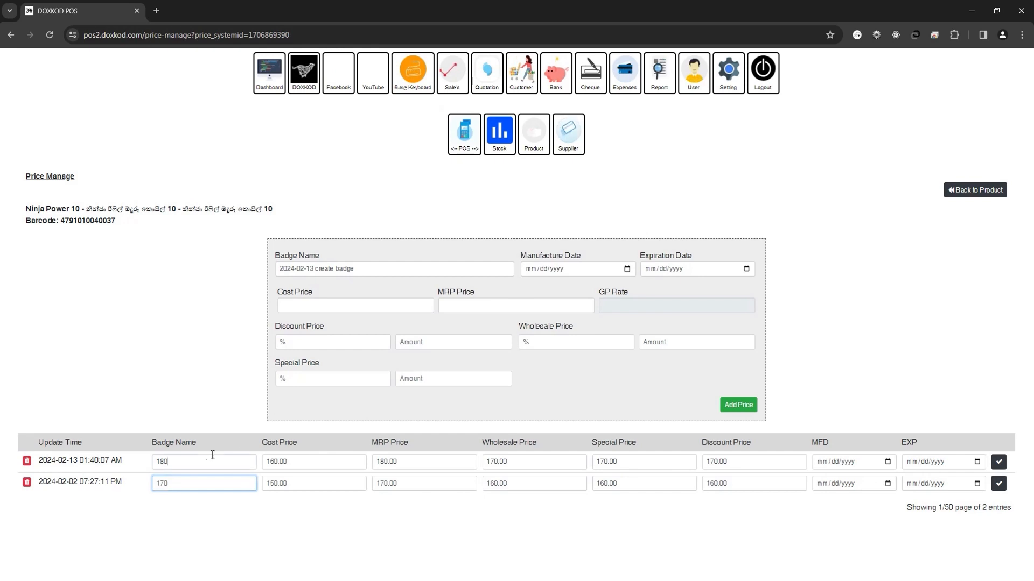
double_click(212, 461)
double_click(339, 461)
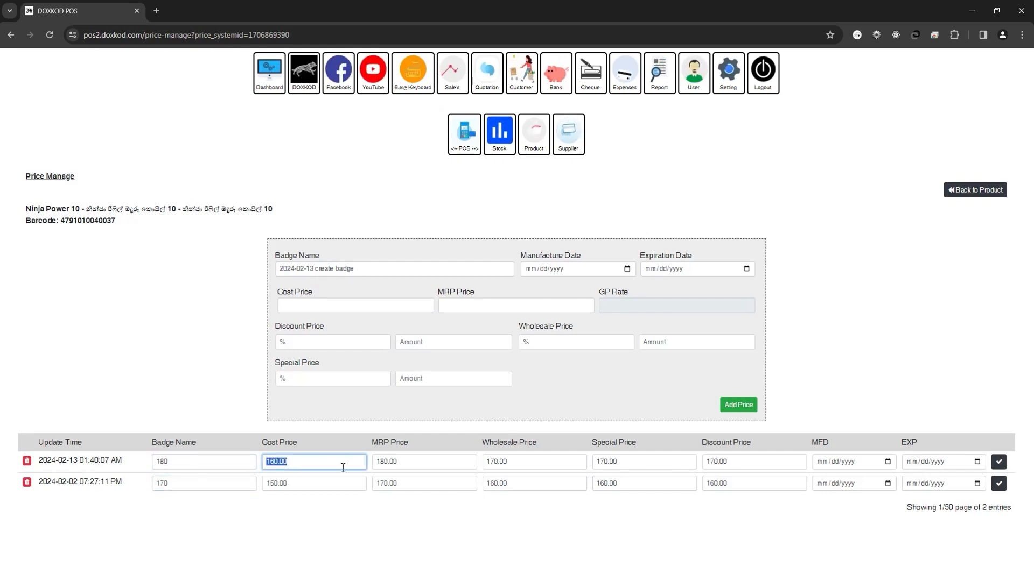
key(Tab)
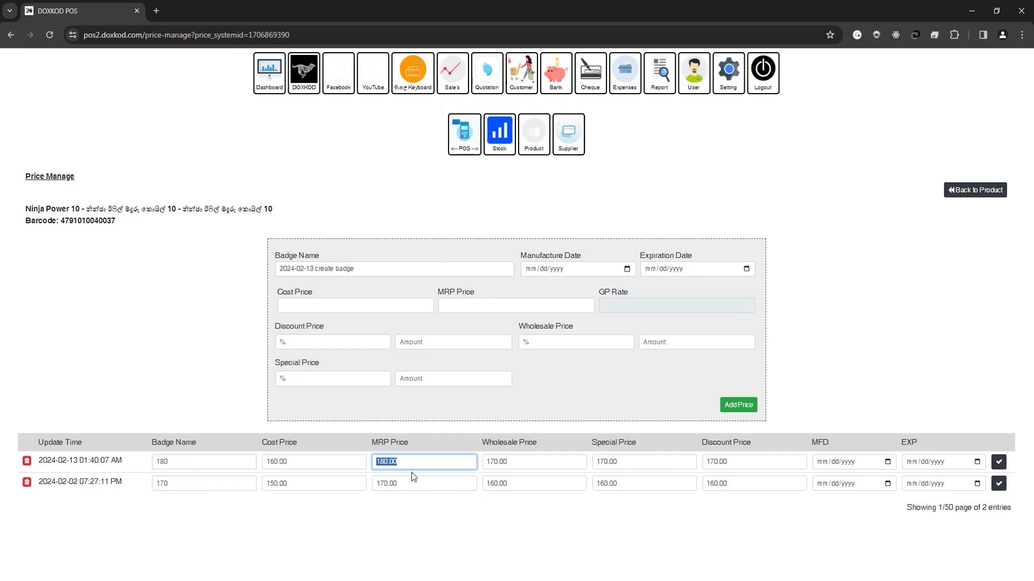
key(Tab)
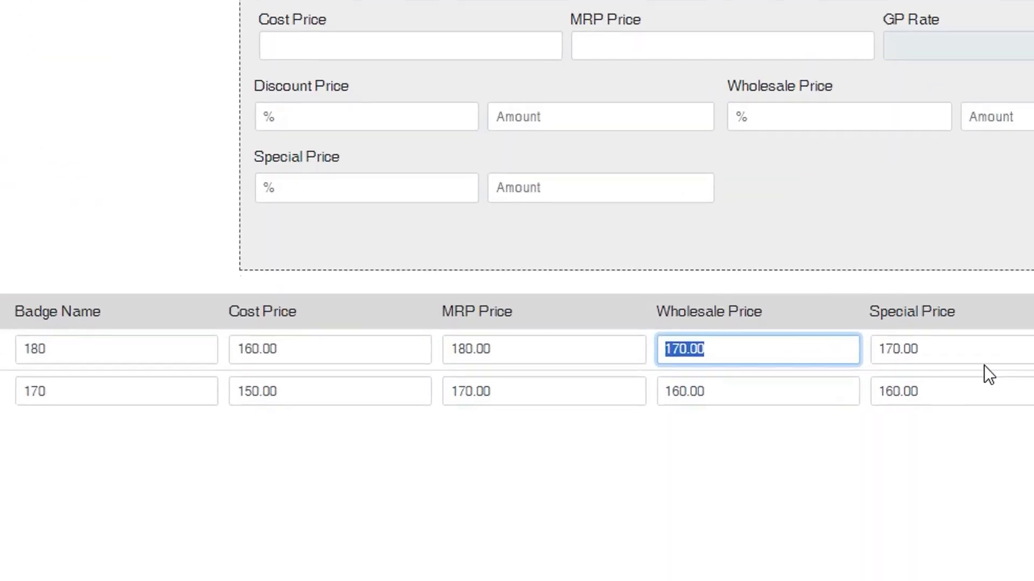
key(Tab)
click(415, 310)
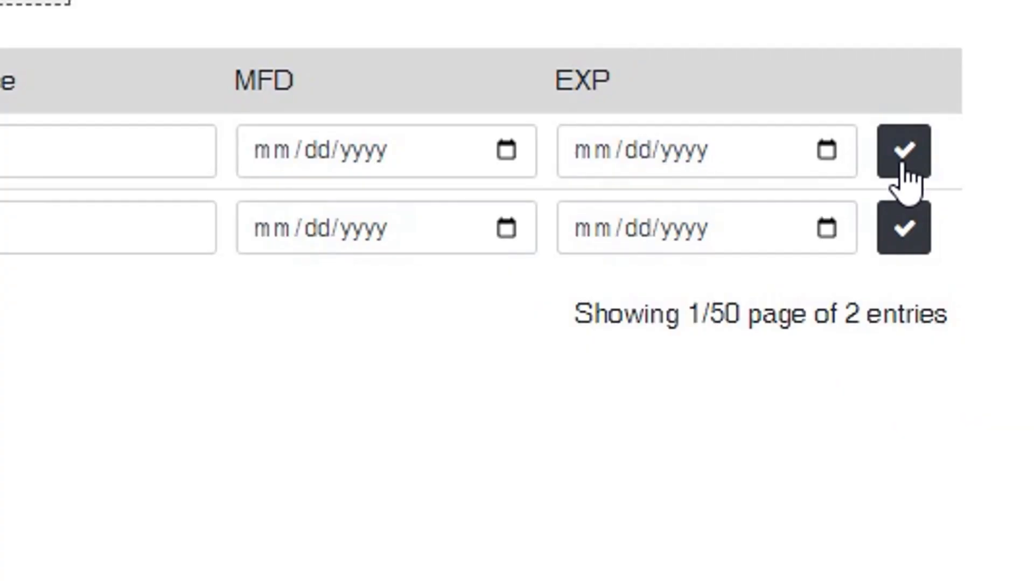
click(910, 230)
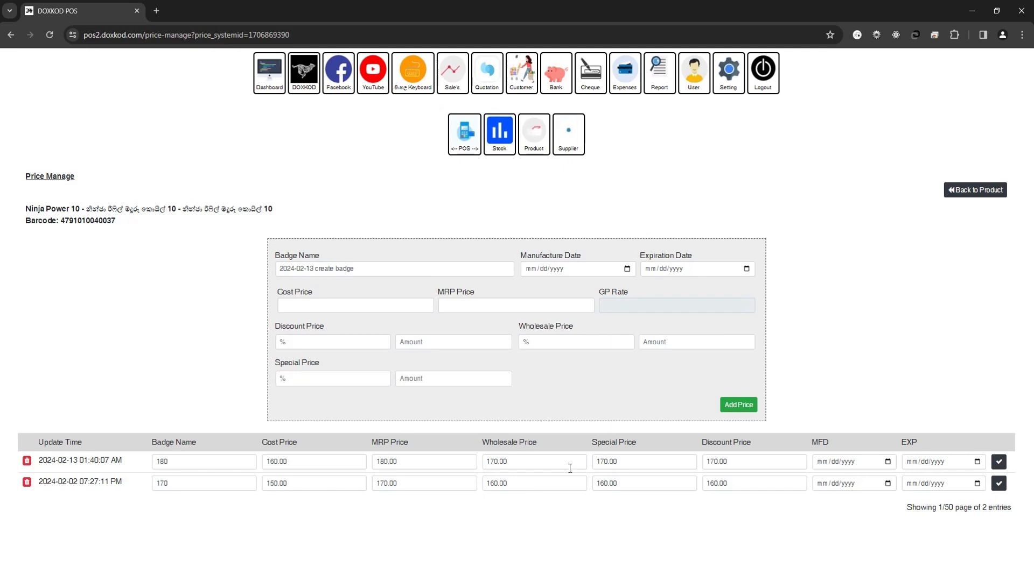
double_click(161, 462)
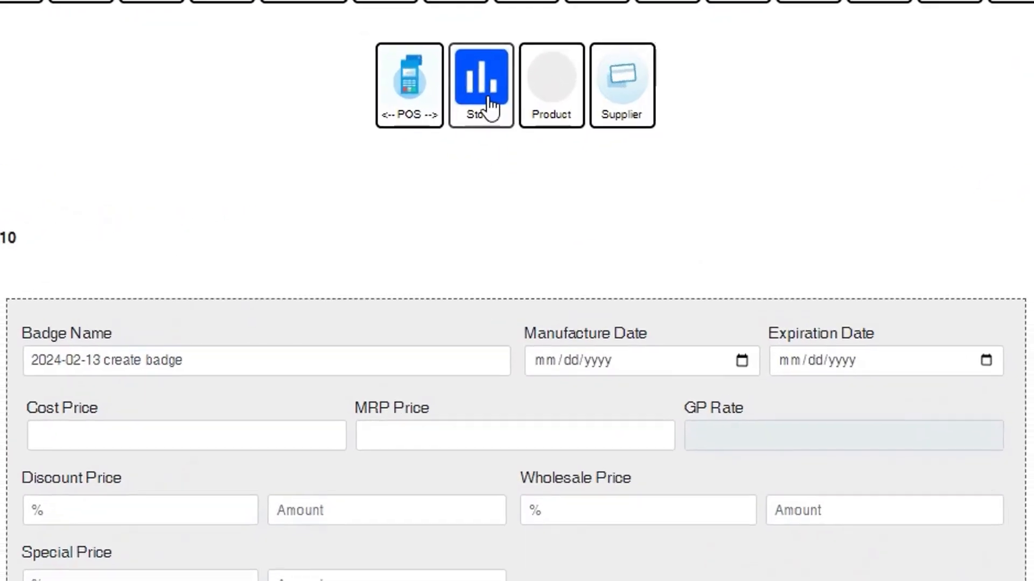
click(501, 139)
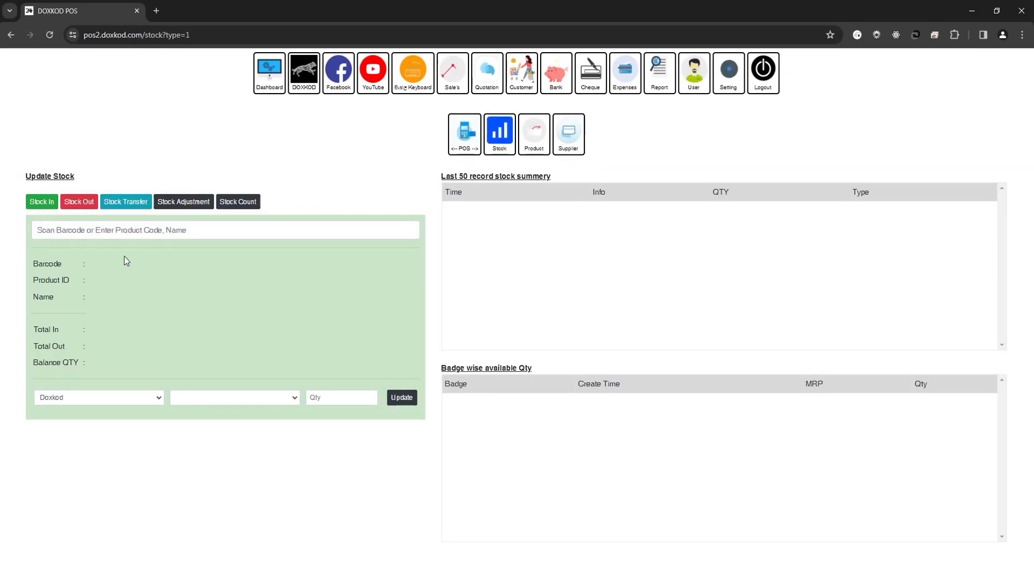
click(95, 230)
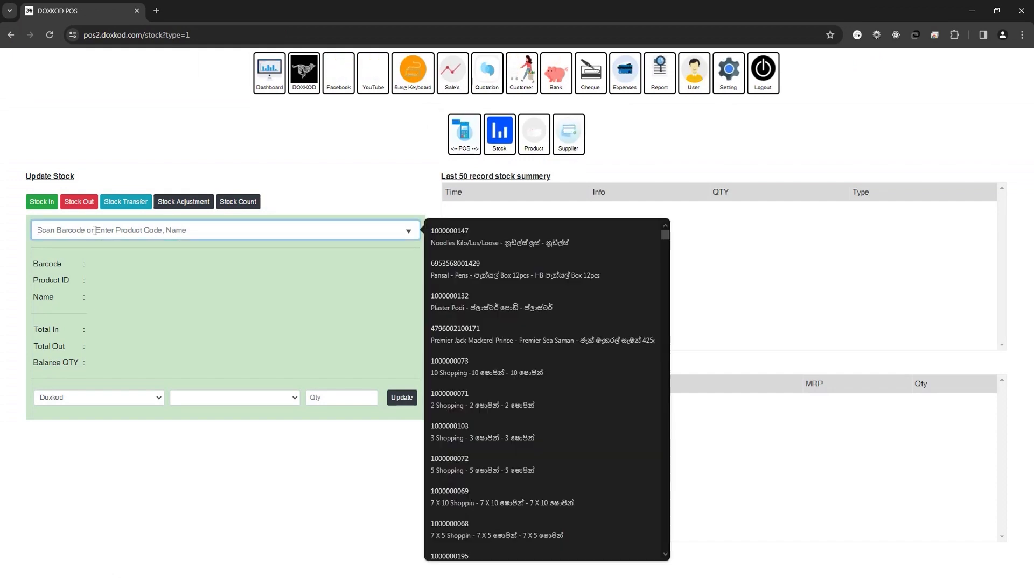
text(nin)
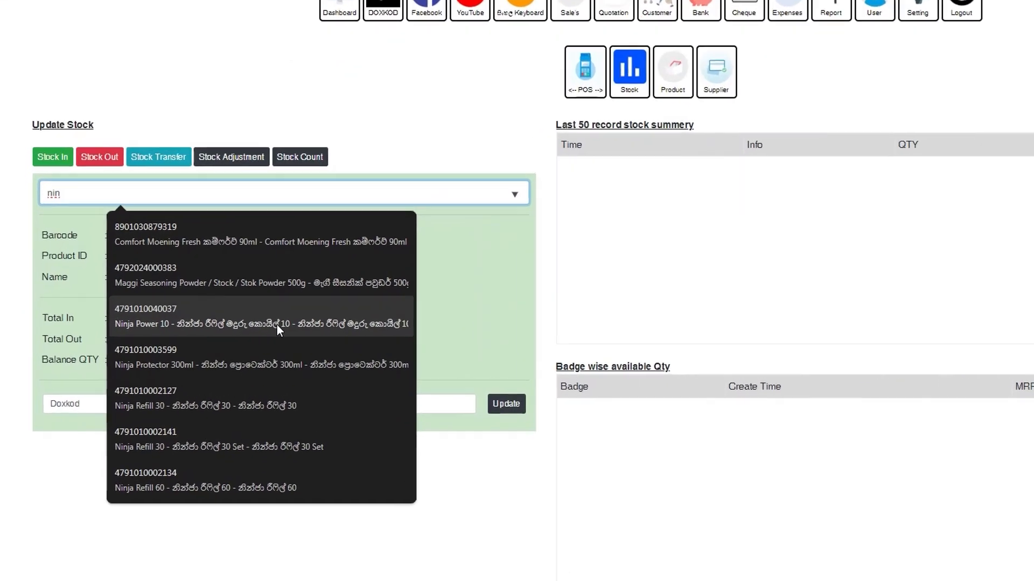
click(220, 334)
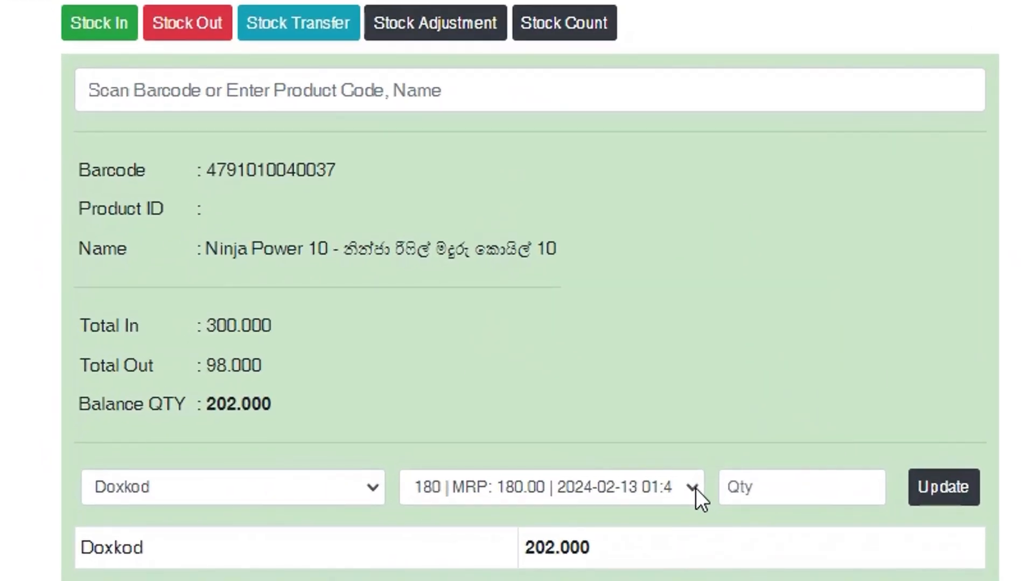
Step: Review the 180 and 170 badge choices for the stock update and compare the available quantity of each badge
click(696, 489)
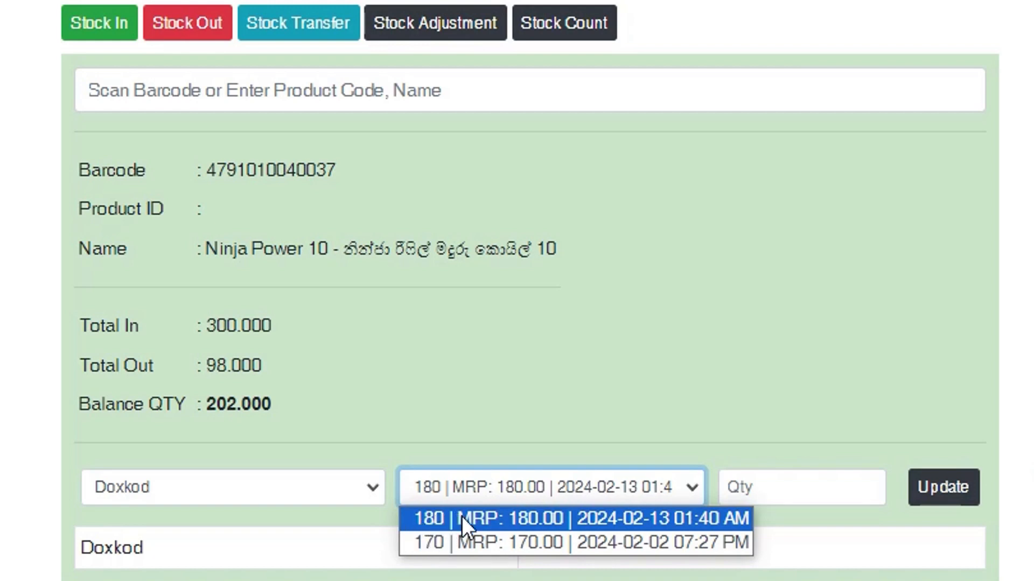
click(484, 540)
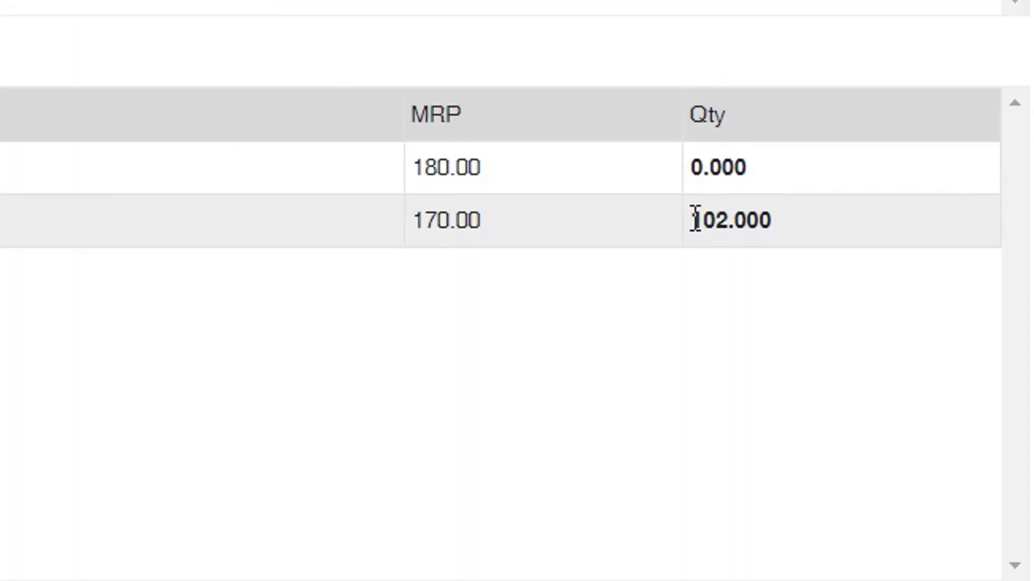
drag(695, 220, 783, 200)
click(606, 306)
double_click(695, 167)
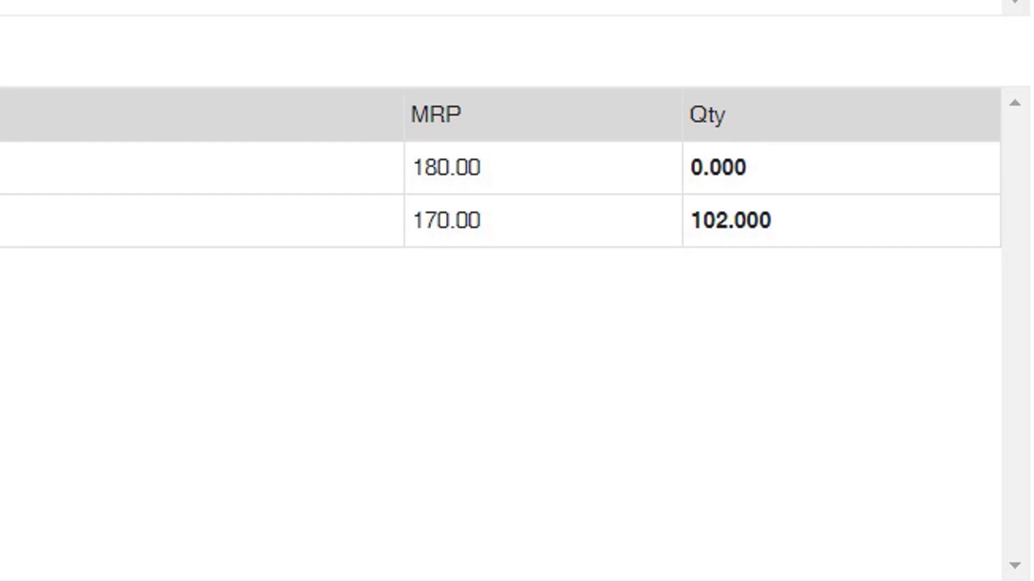
Step: Stock in 100 units for the 180 badge of Ninja Power 10, check its badge quantity and open the stock out form
click(221, 397)
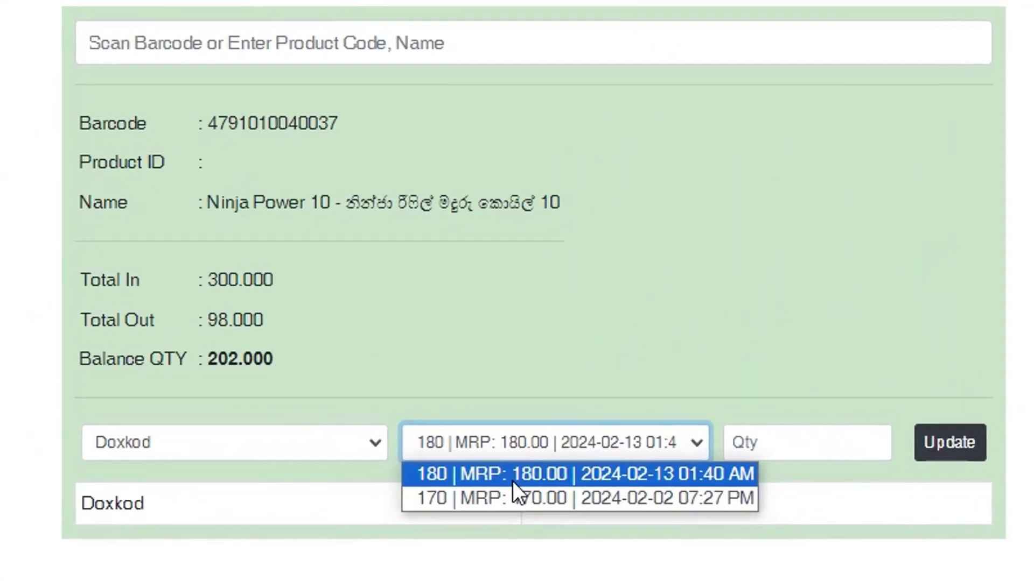
click(514, 481)
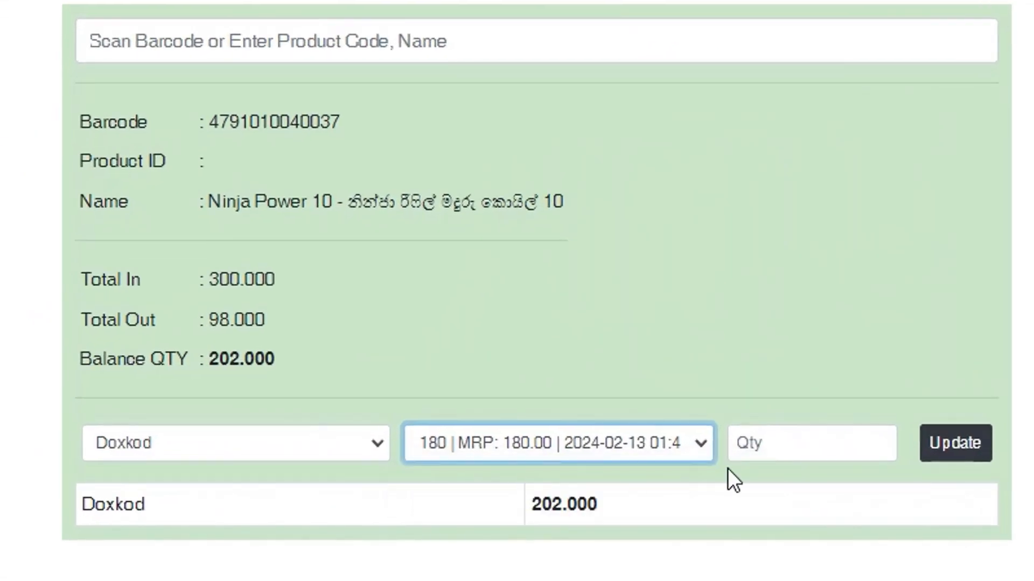
click(764, 429)
text(100)
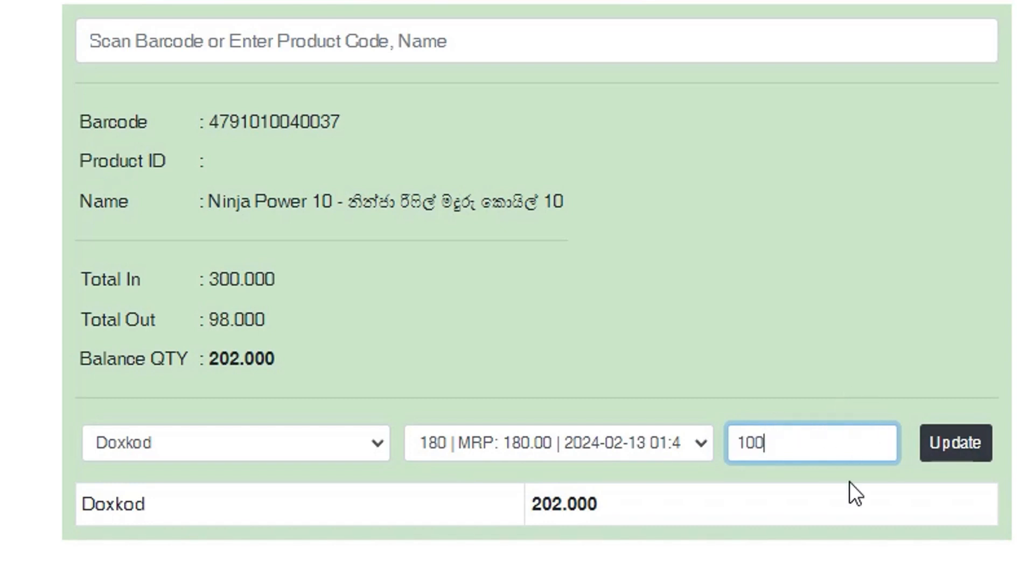
click(951, 455)
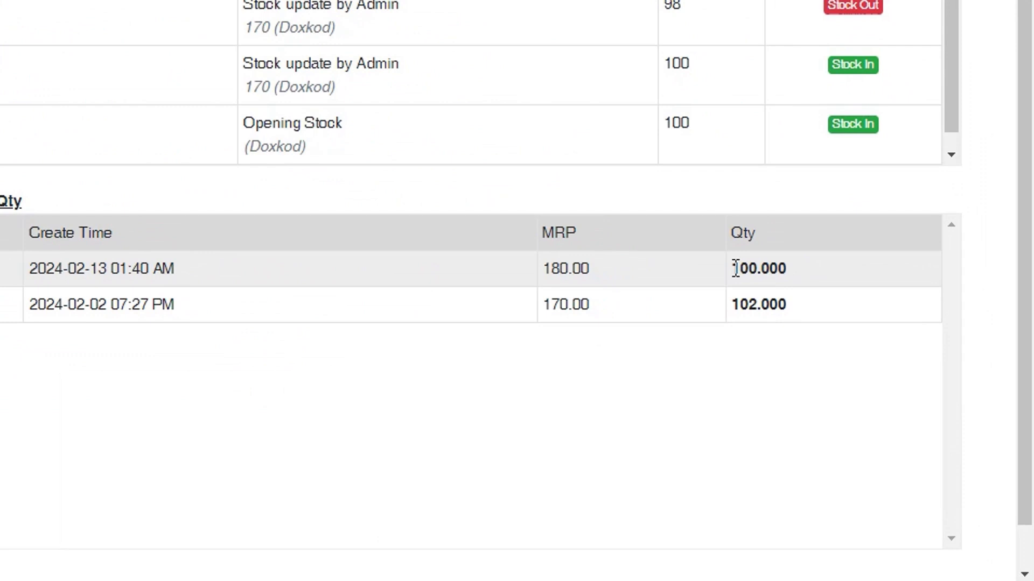
drag(884, 426, 919, 429)
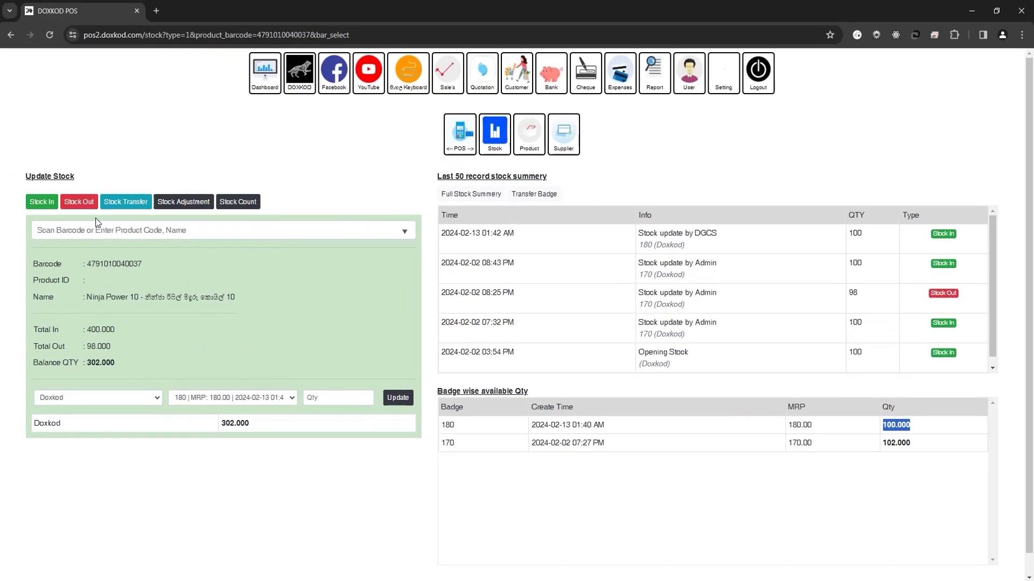
click(81, 203)
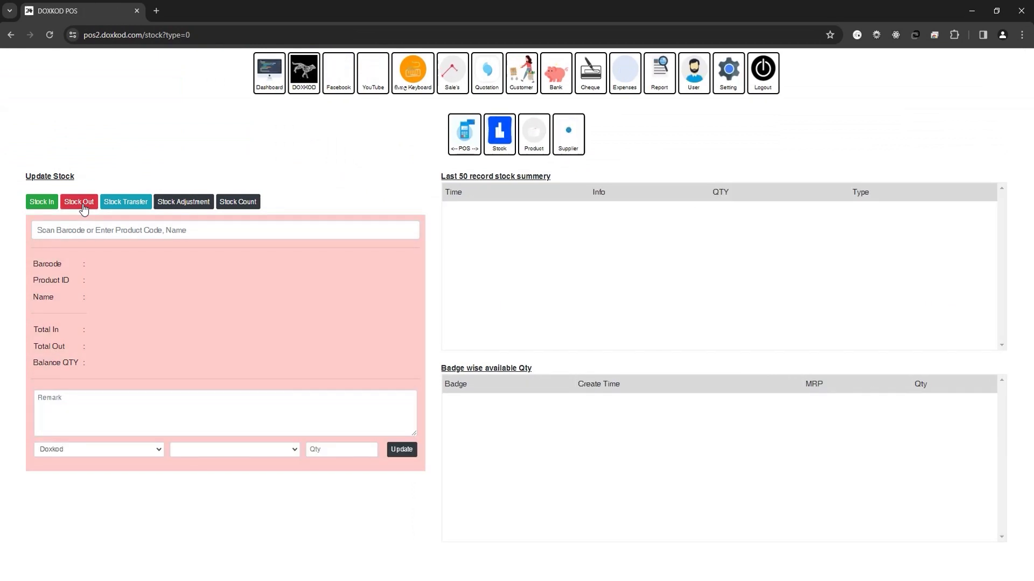
click(317, 453)
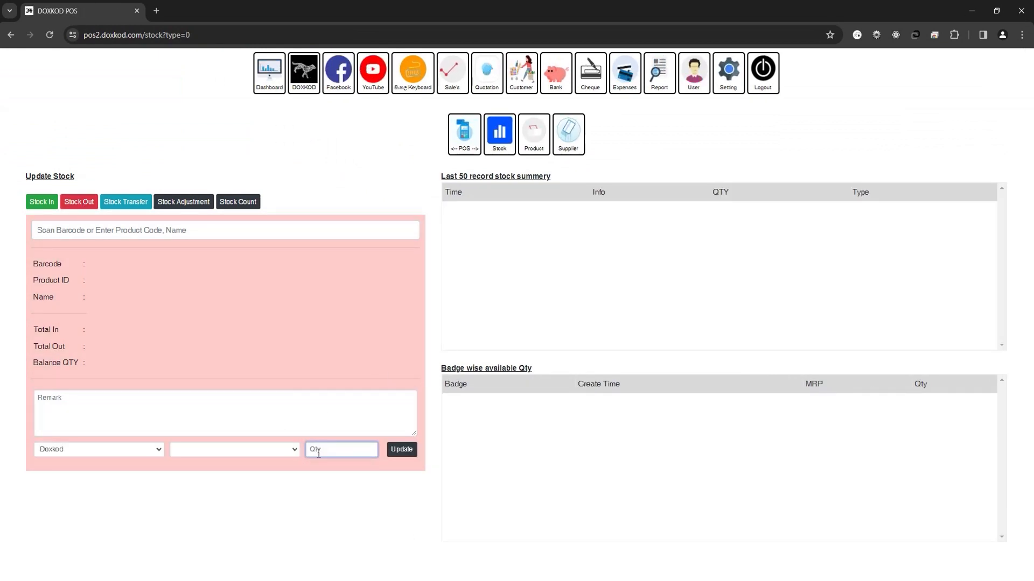
text(100)
click(400, 457)
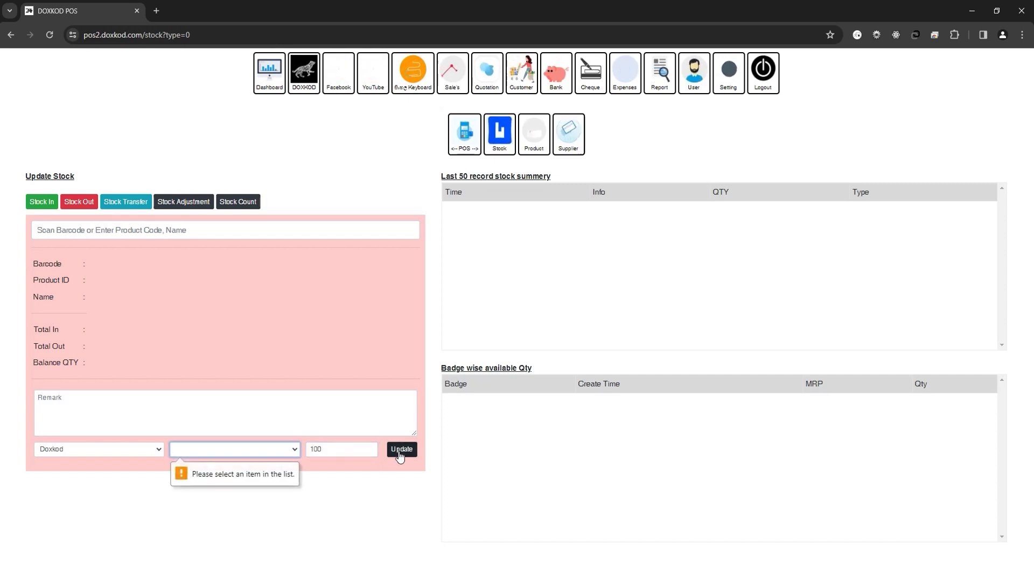
click(288, 451)
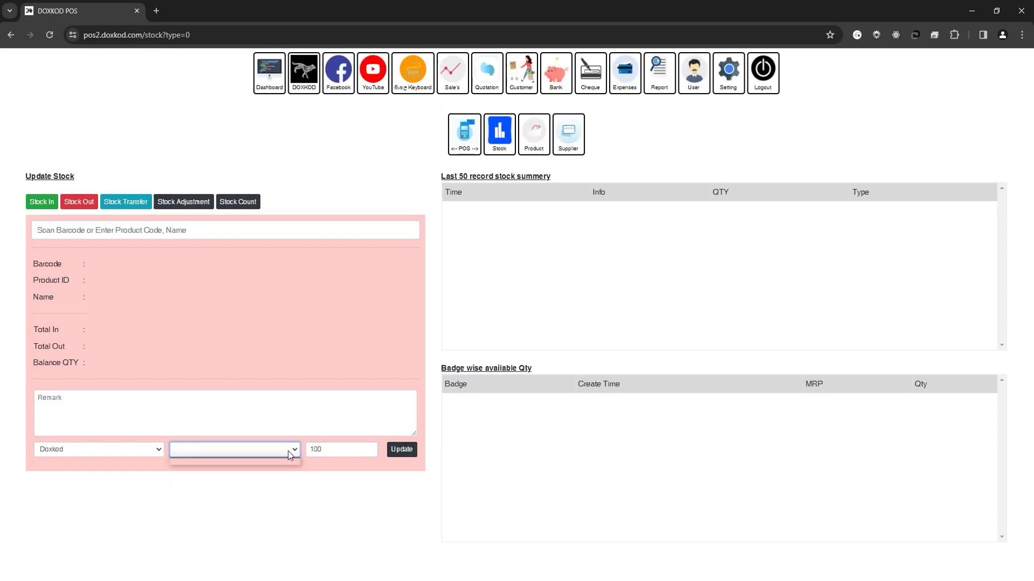
click(293, 451)
click(292, 451)
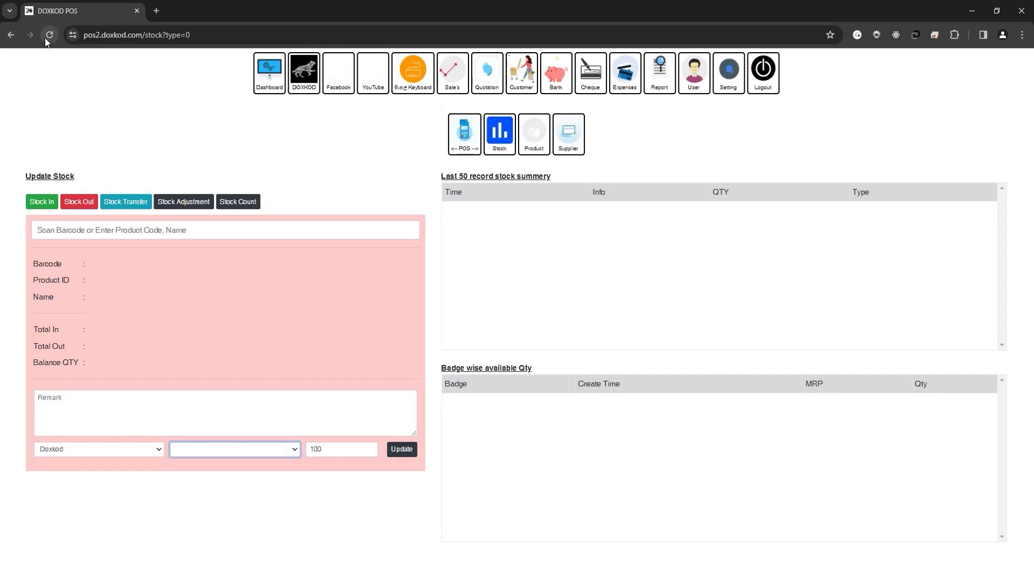
click(47, 36)
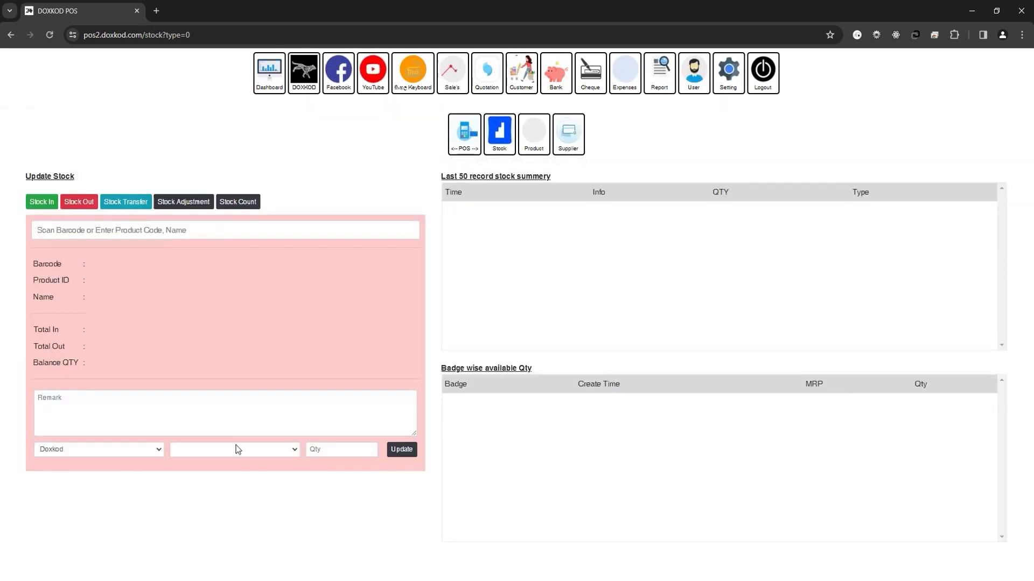
click(250, 450)
click(250, 450)
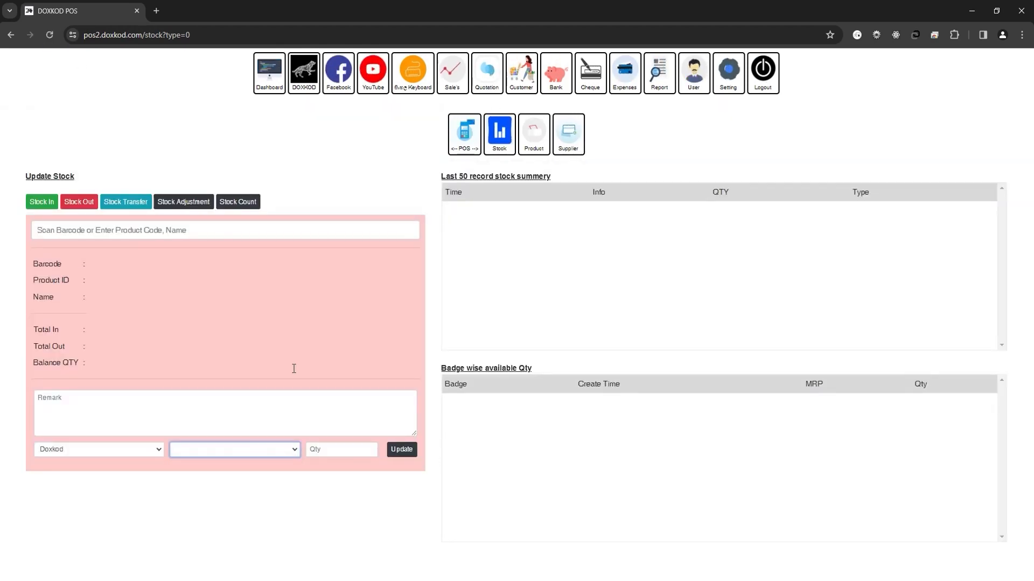
click(142, 231)
text(nin)
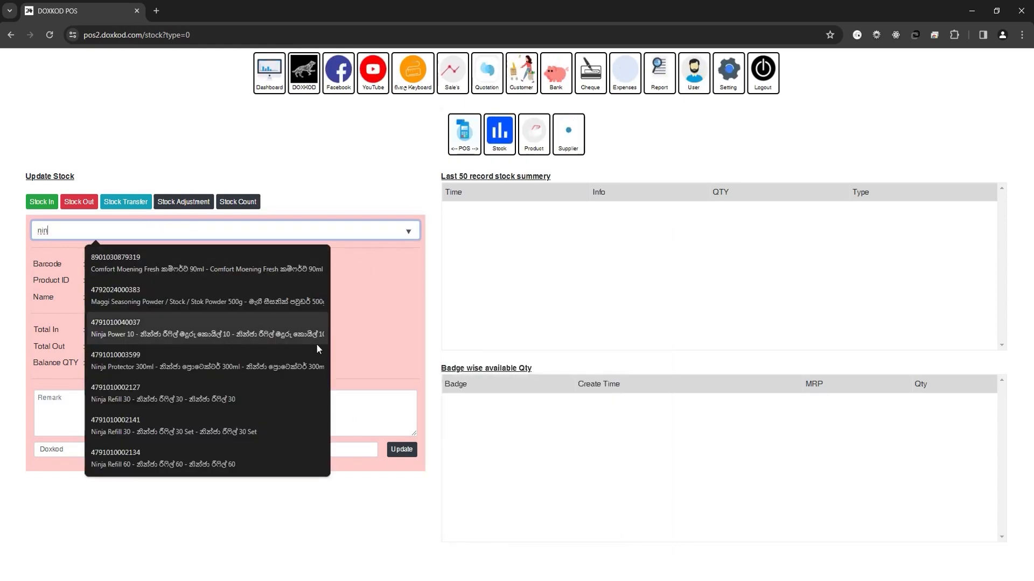
click(286, 343)
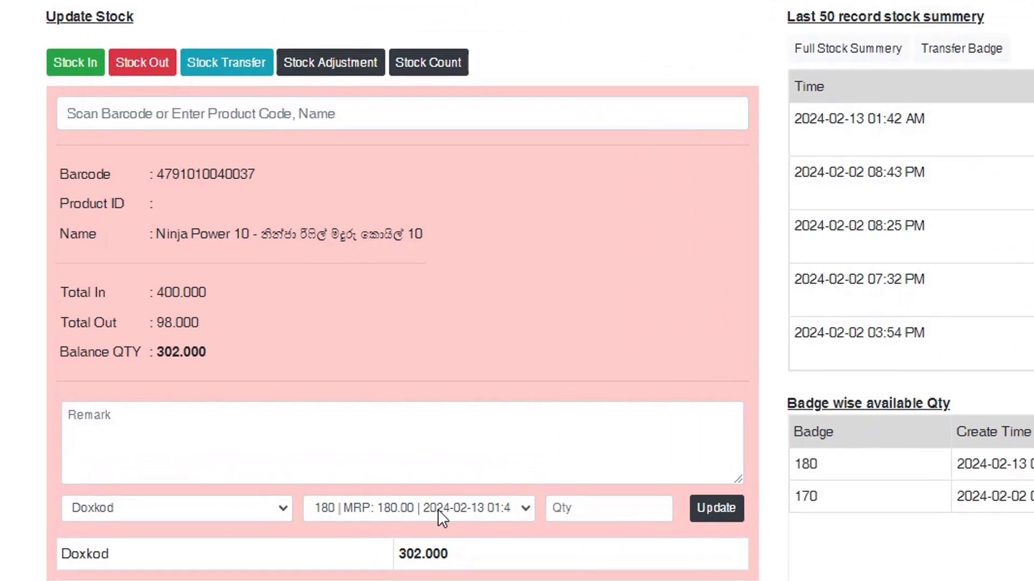
click(271, 450)
click(469, 531)
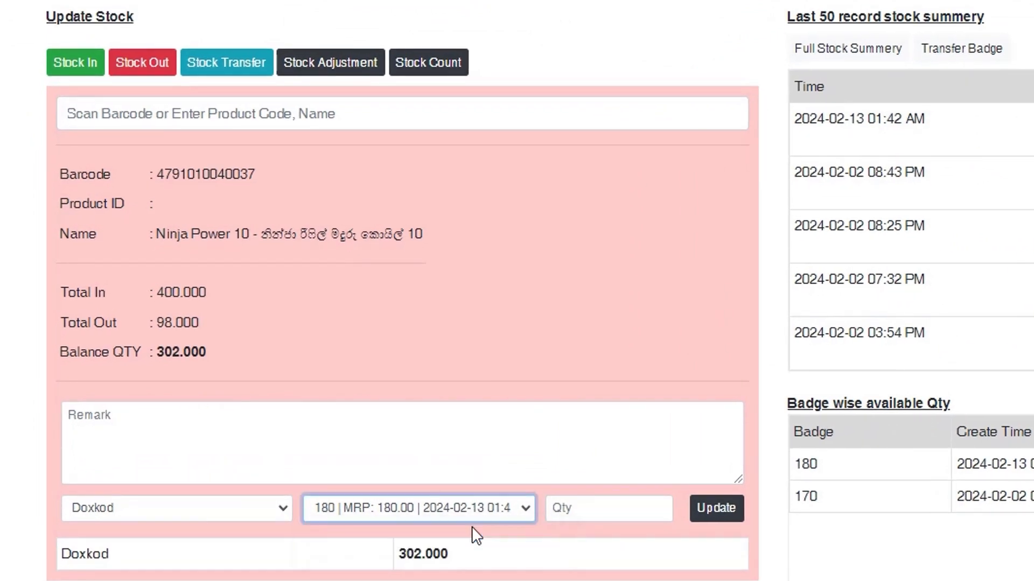
click(567, 510)
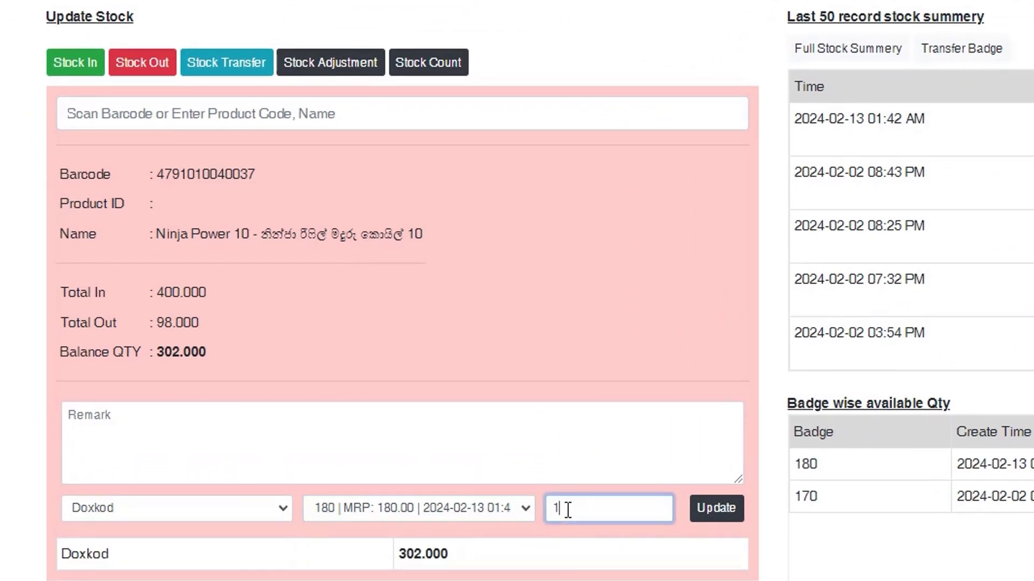
click(715, 511)
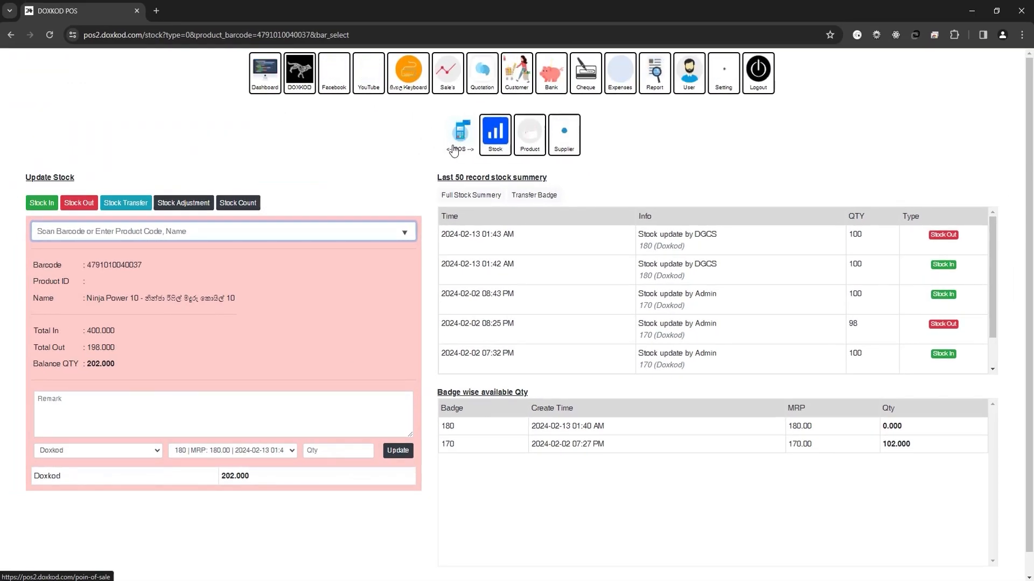
Step: Open the point of sale, look up Ninja Power 10 with "nin", enter it with quantity 1 and check which badges are offered
click(470, 144)
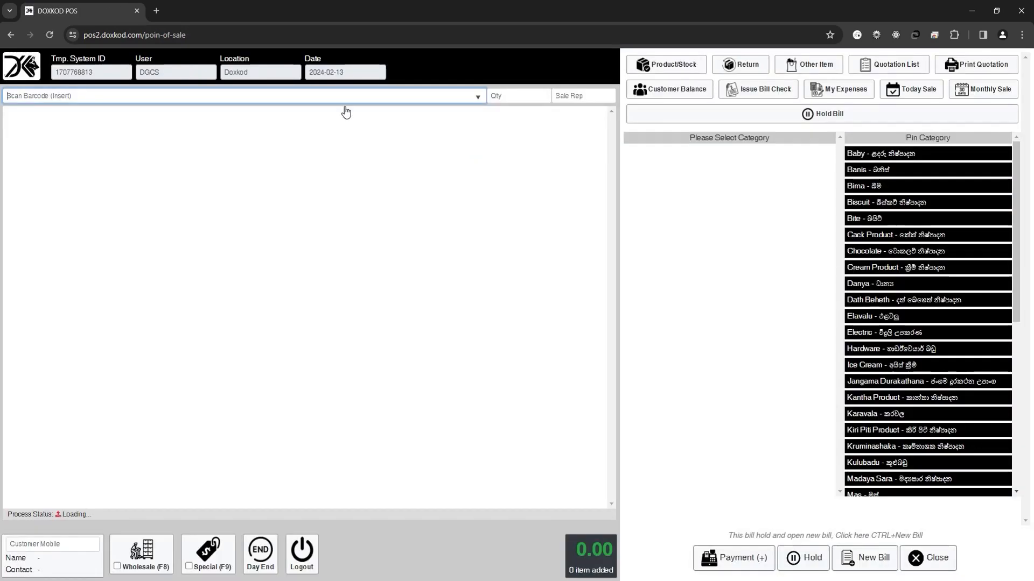
click(231, 92)
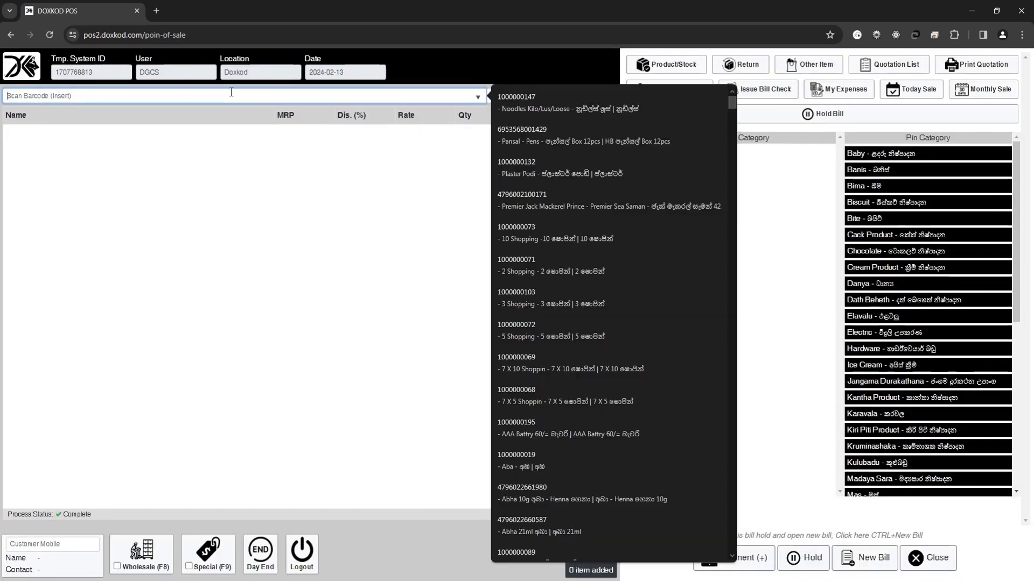
text(nin)
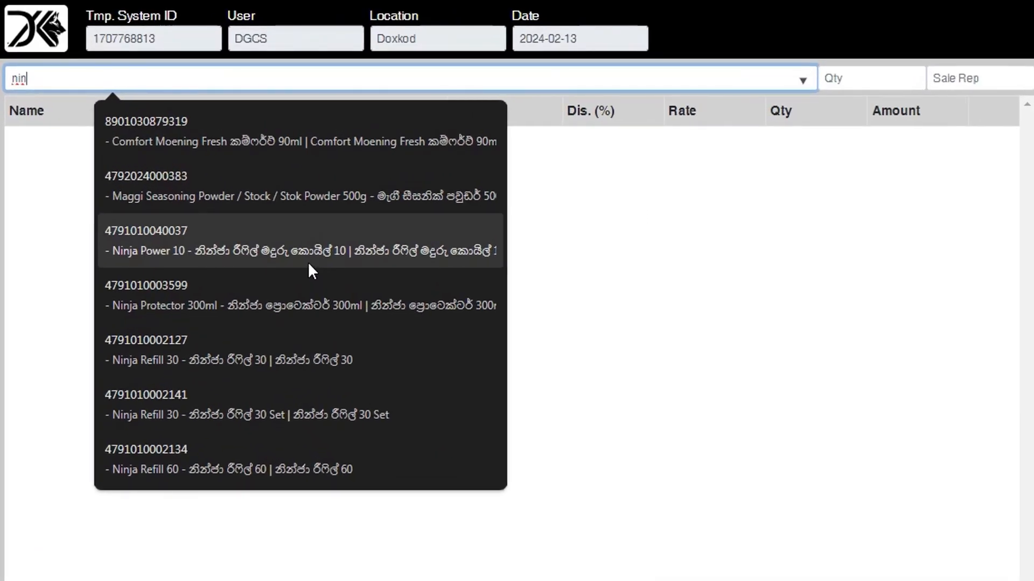
click(310, 264)
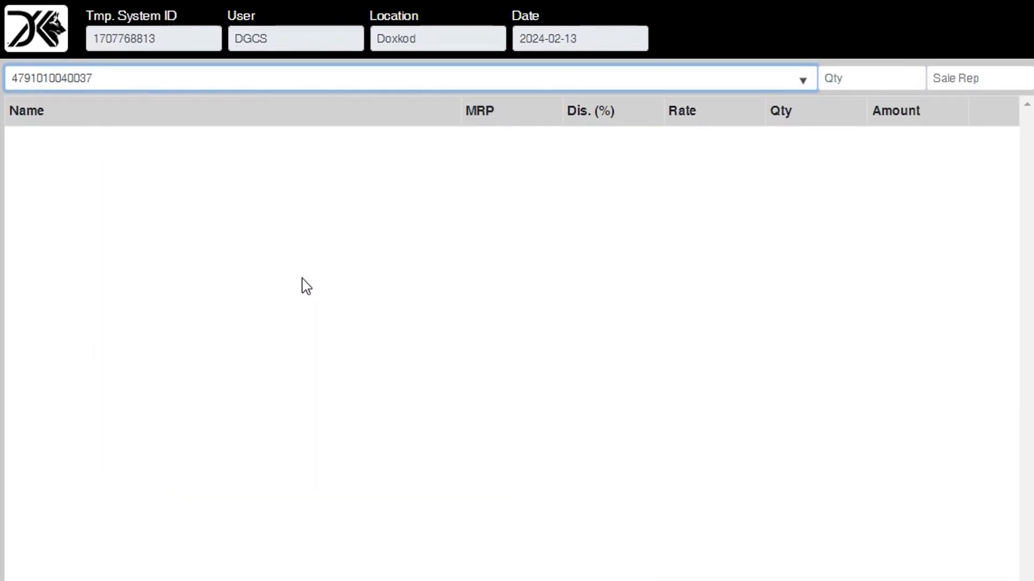
key(Return)
key(Return)
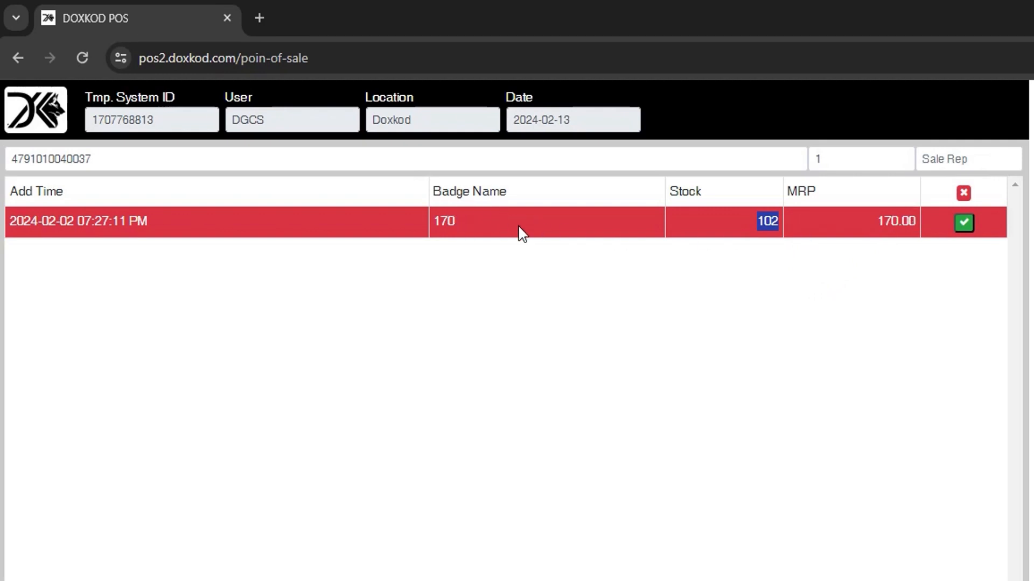
drag(435, 223, 469, 222)
click(583, 266)
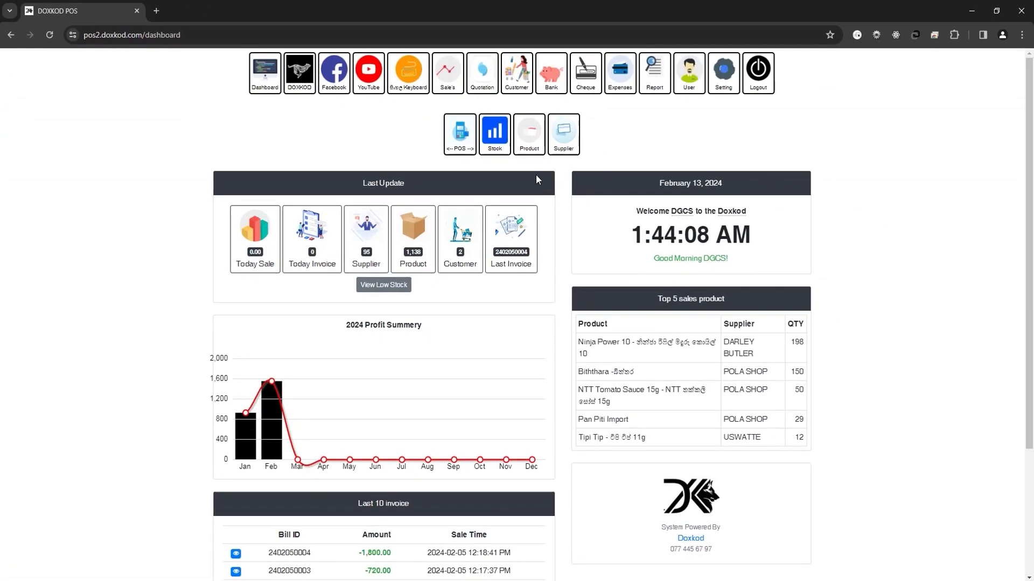
Step: Return to the stock update page, load Ninja Power 10 by searching "nin" and stock in 100 units for the 180 badge
click(494, 132)
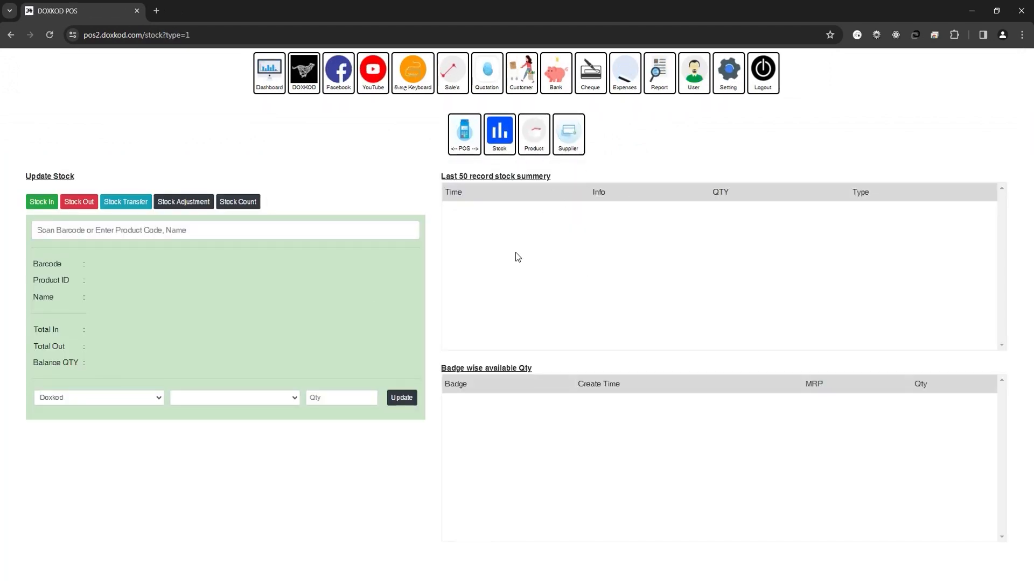
click(62, 235)
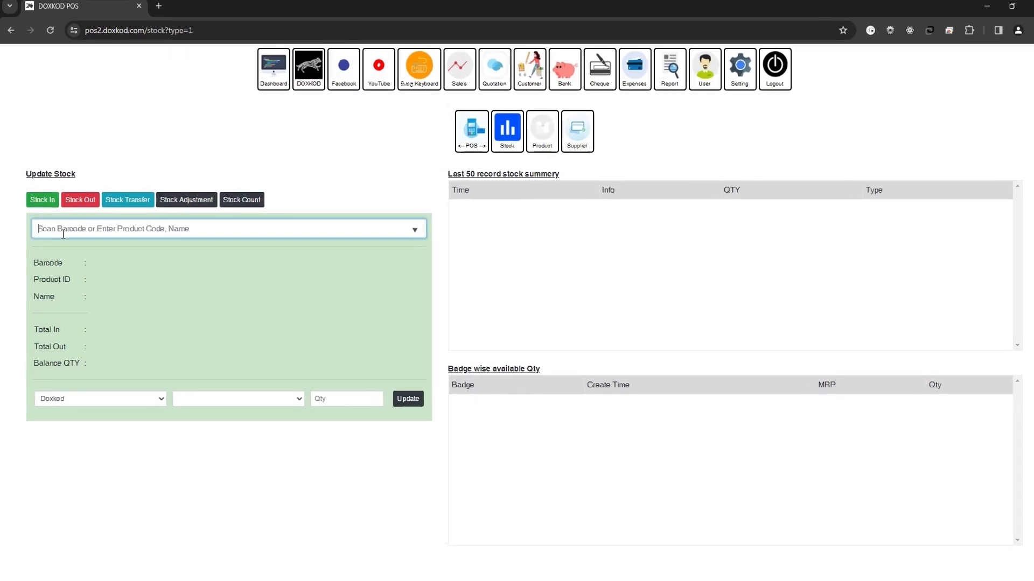
text(nin)
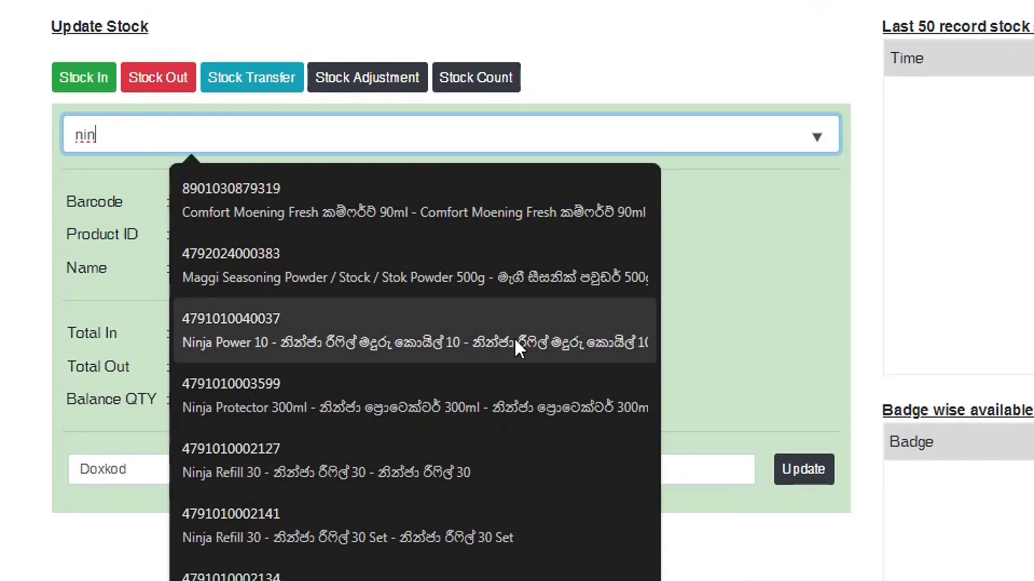
click(515, 340)
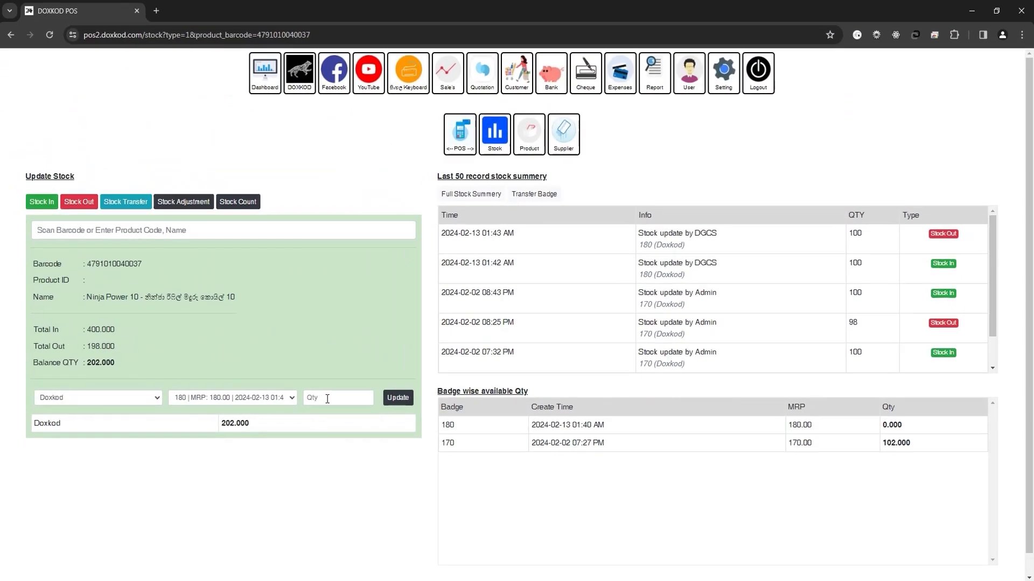
click(329, 398)
text(100)
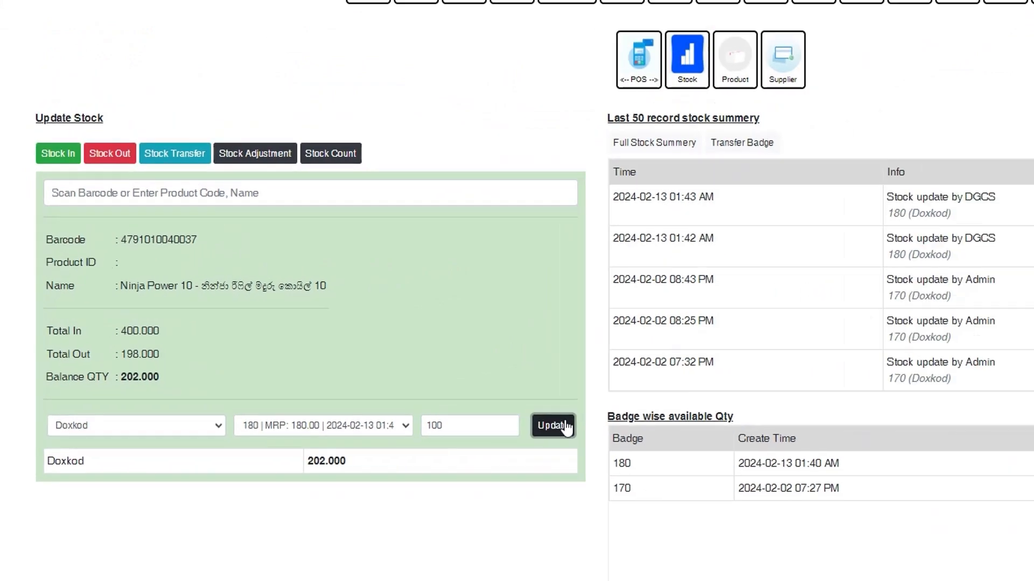
click(566, 428)
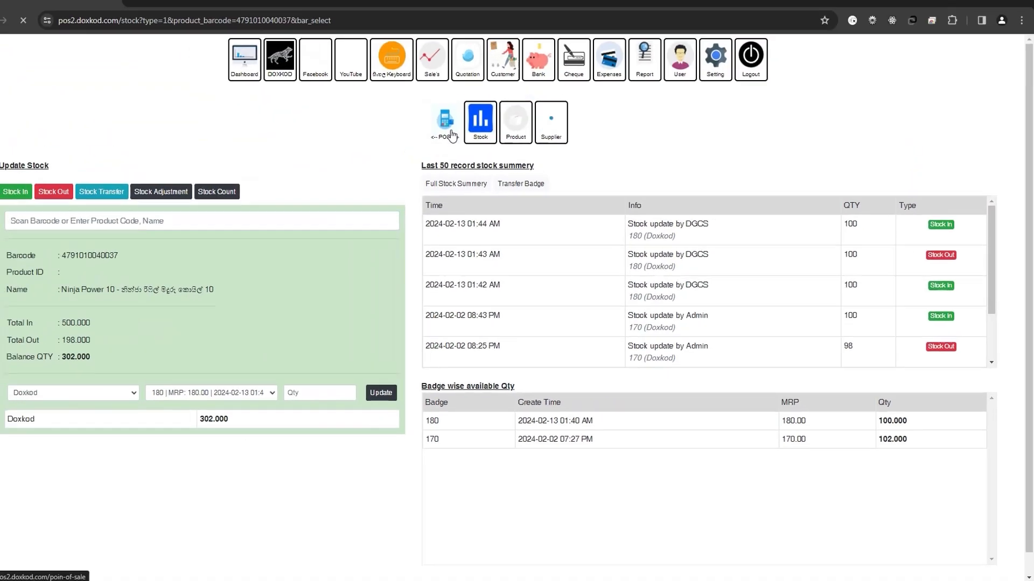
Step: Open the point of sale, find Ninja Power 10 with "nin" and add quantity 1 to the bill from the 180 badge
click(451, 133)
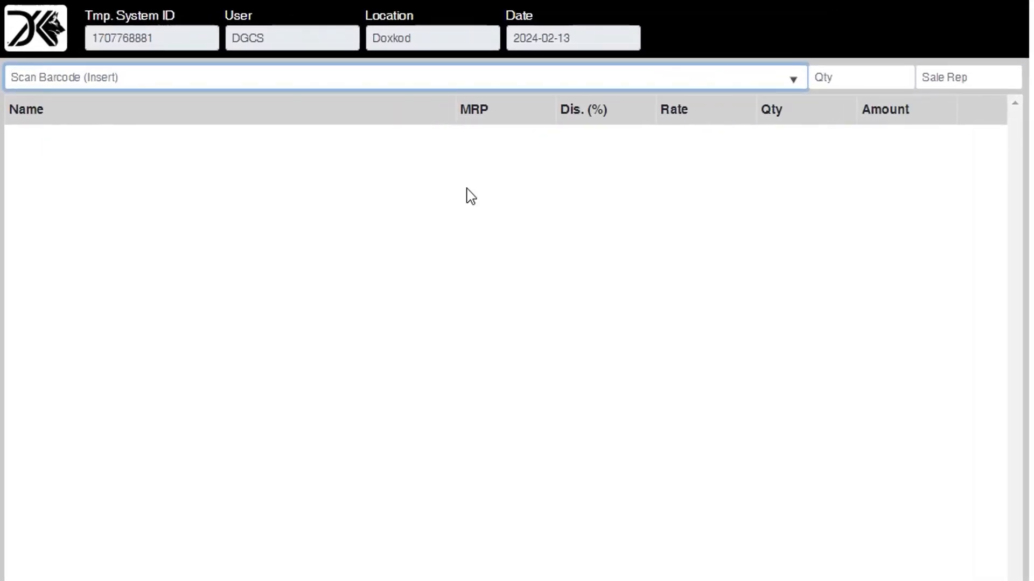
click(497, 81)
text(ni)
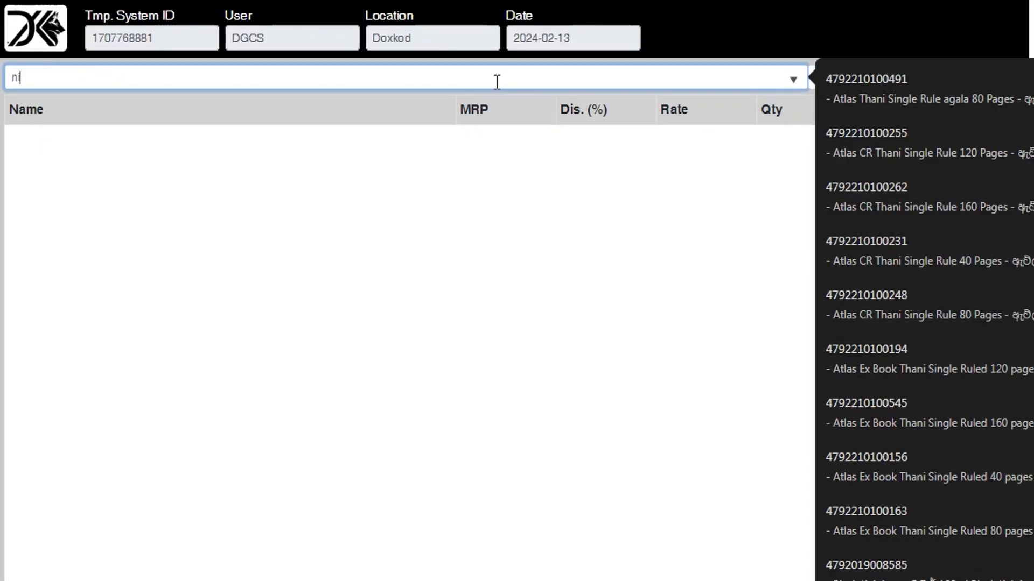
text(n)
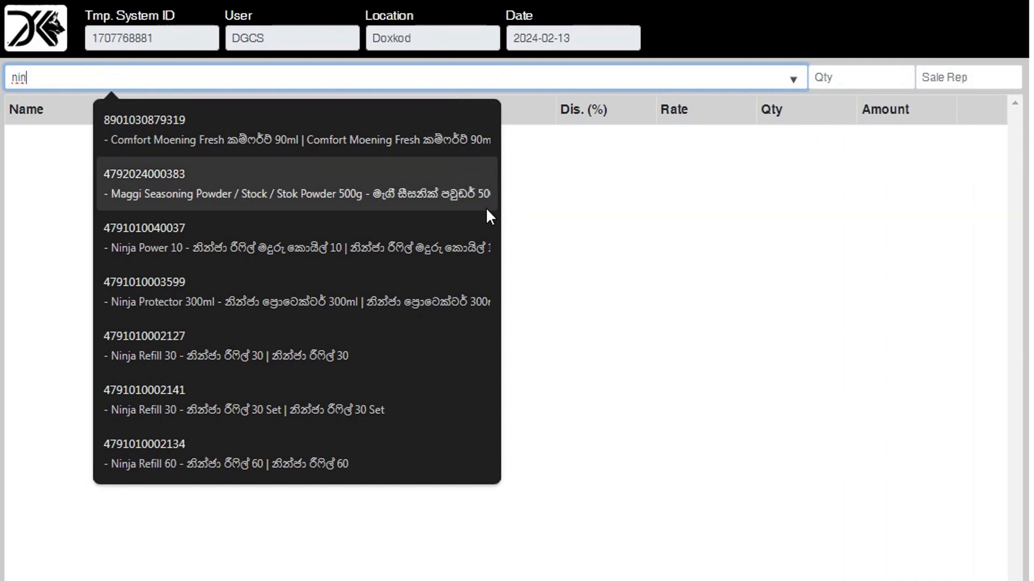
click(424, 250)
key(Return)
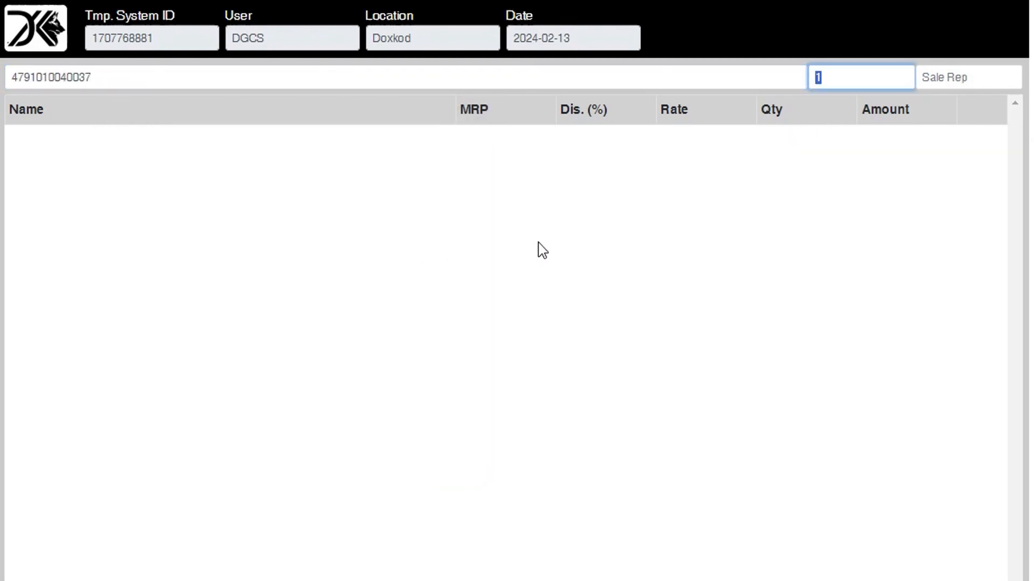
click(864, 80)
key(Return)
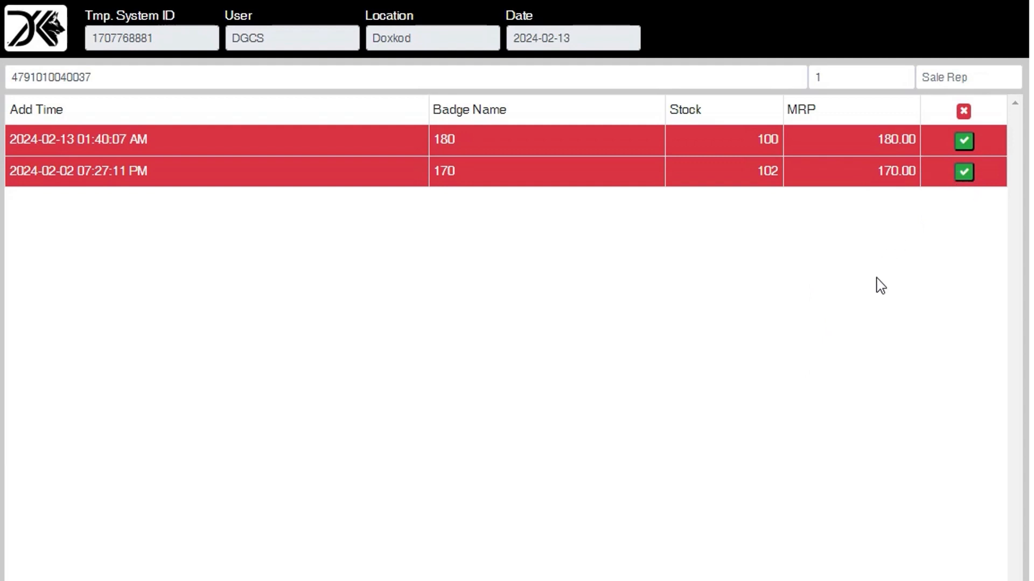
click(965, 142)
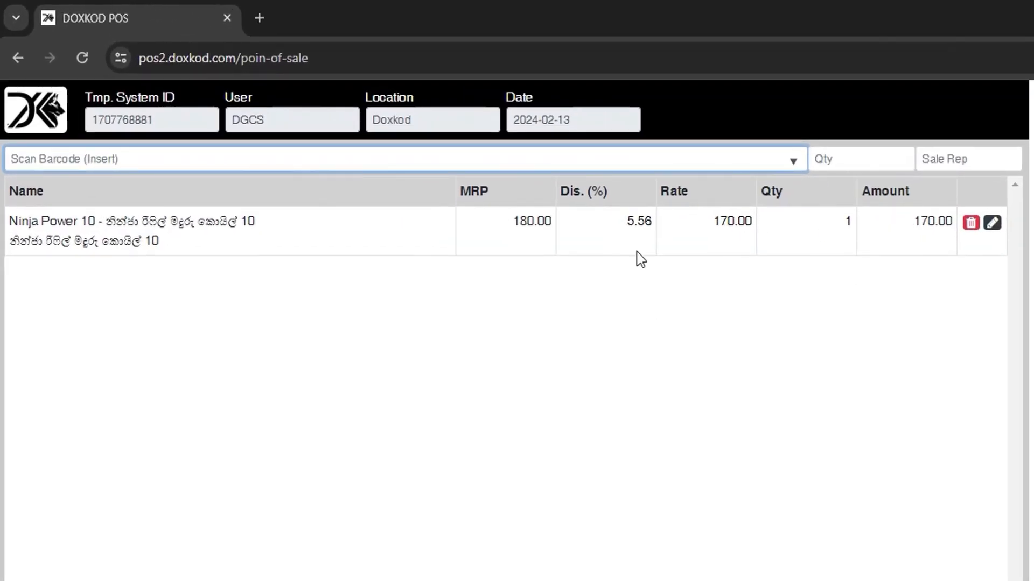
Step: Look up Ninja Power 10 again with "nin" and add quantity 1 to the bill from the 170 badge
click(713, 161)
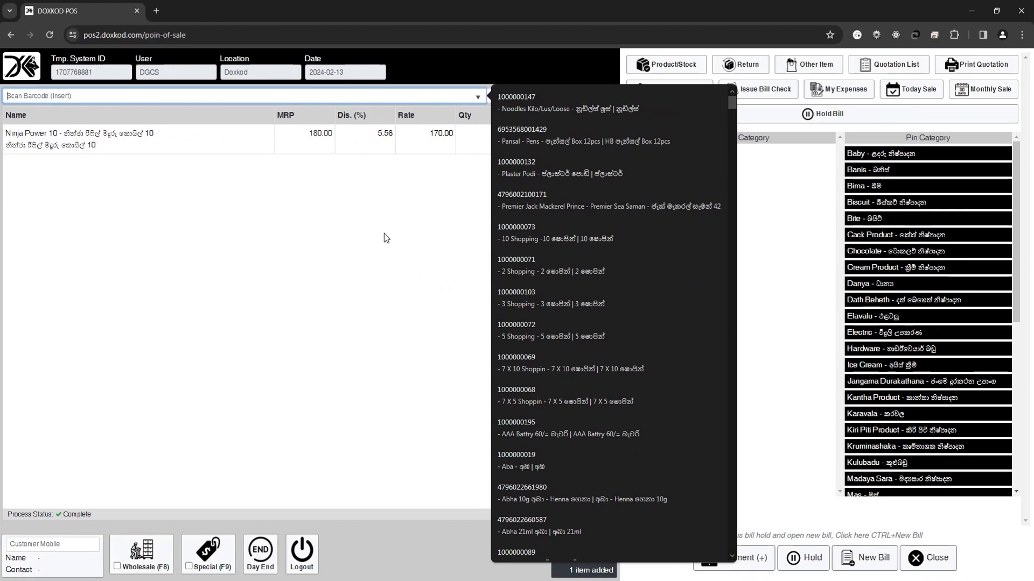
text(nin)
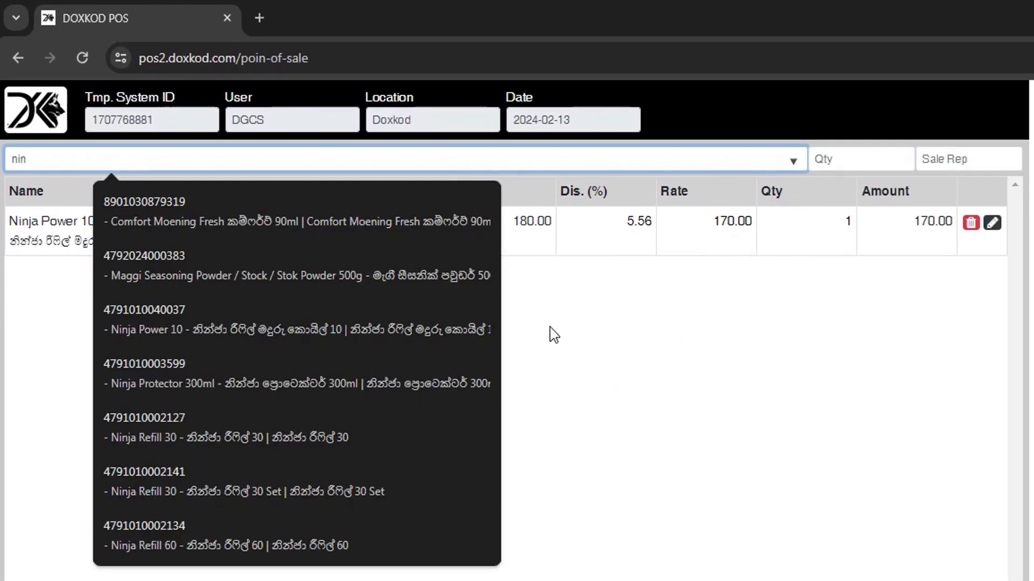
click(399, 330)
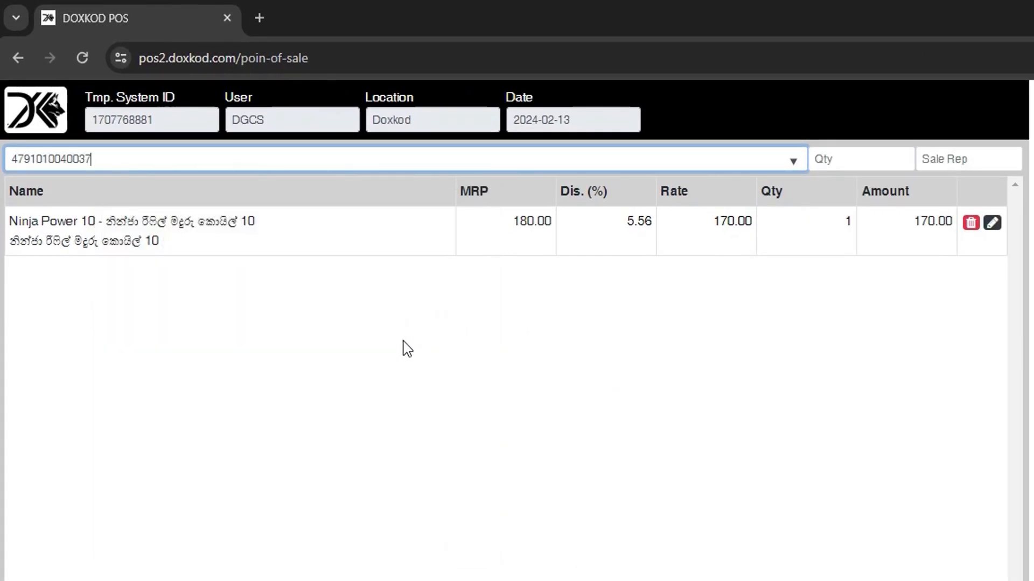
key(Return)
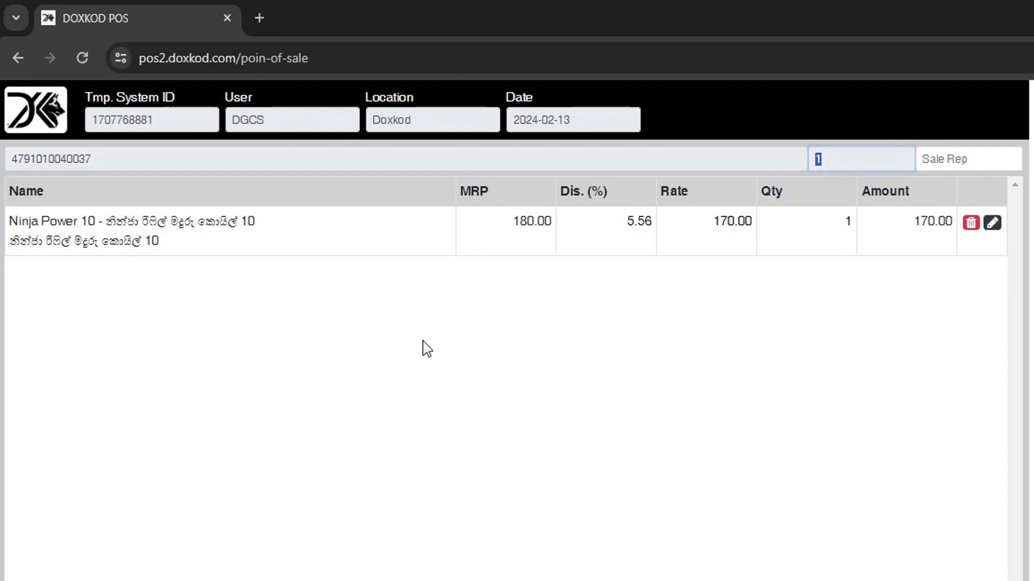
key(Return)
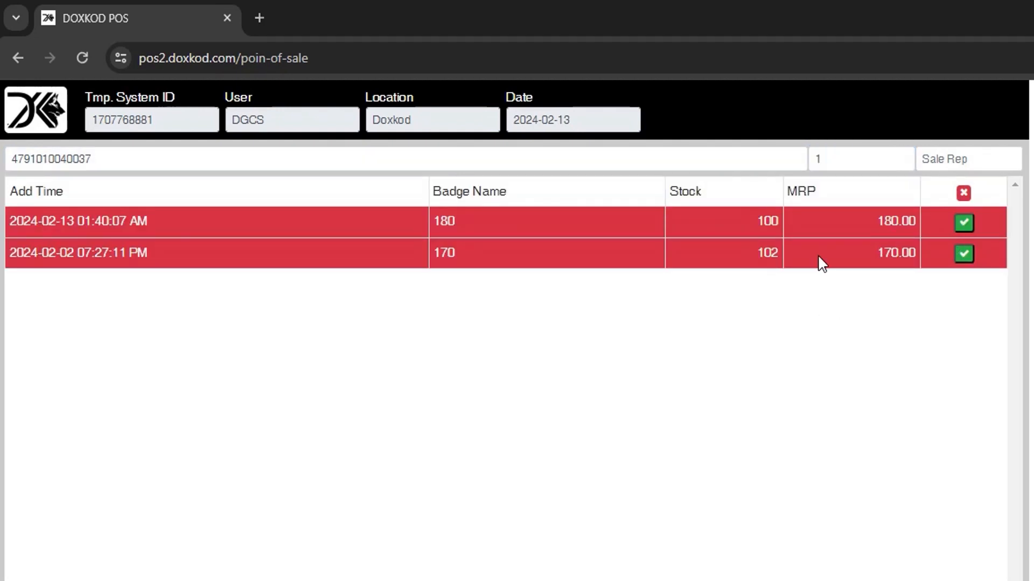
click(962, 254)
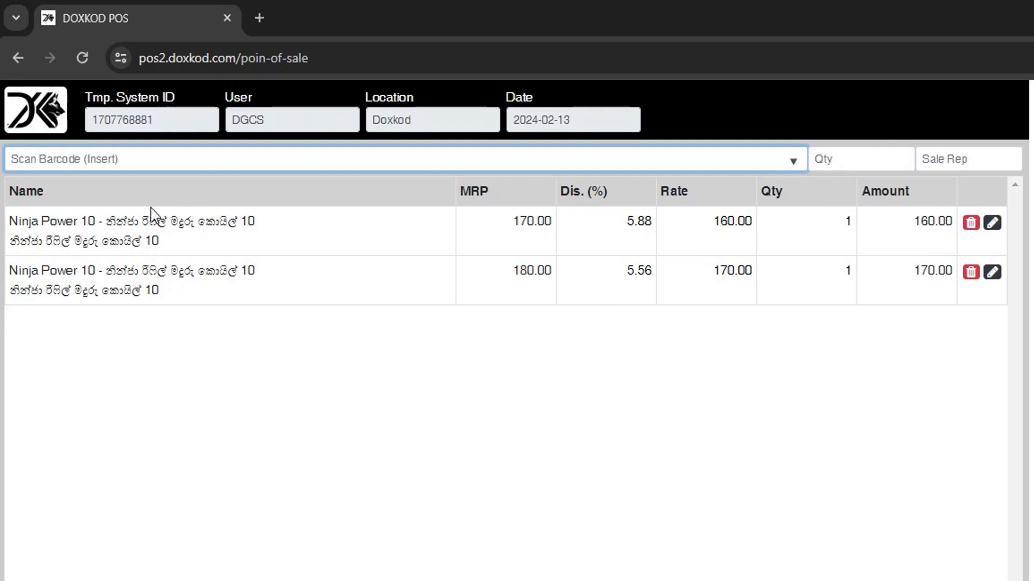
drag(139, 221, 339, 273)
click(358, 233)
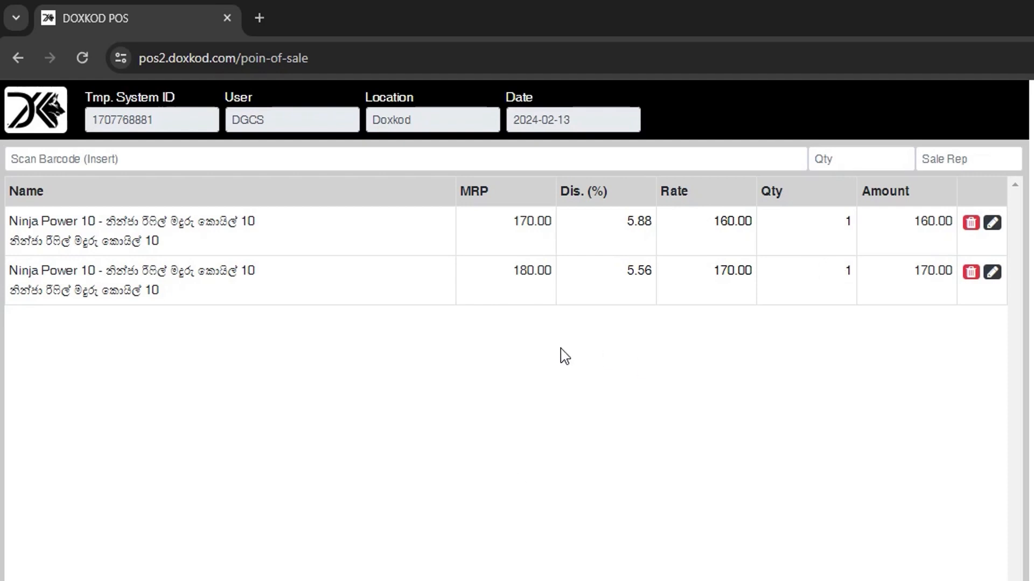
Step: Find Ninja Power 10 with "nin" once more, add another unit from the 180 badge and check that bill line's quantity
click(597, 159)
text(nin)
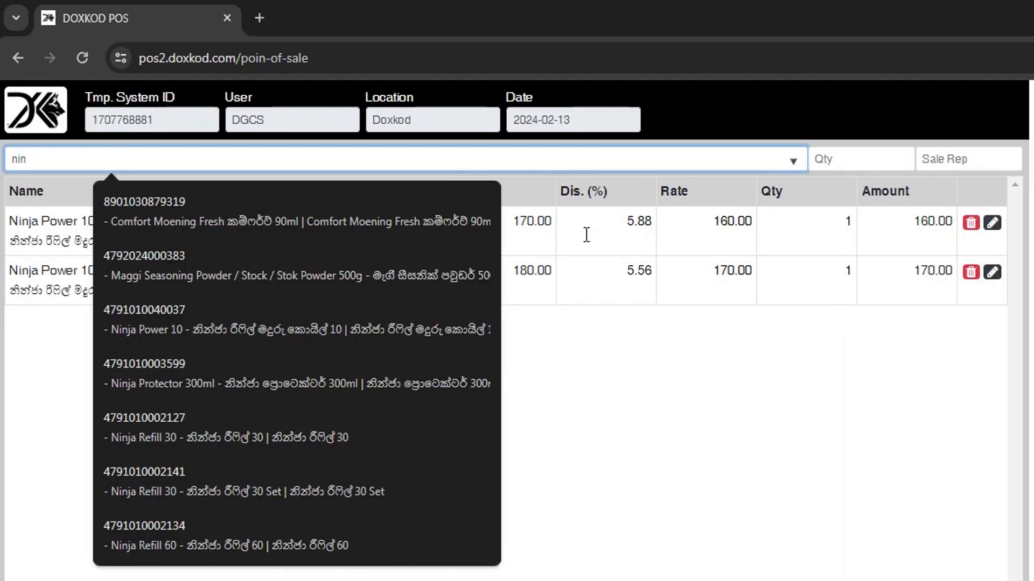
click(464, 333)
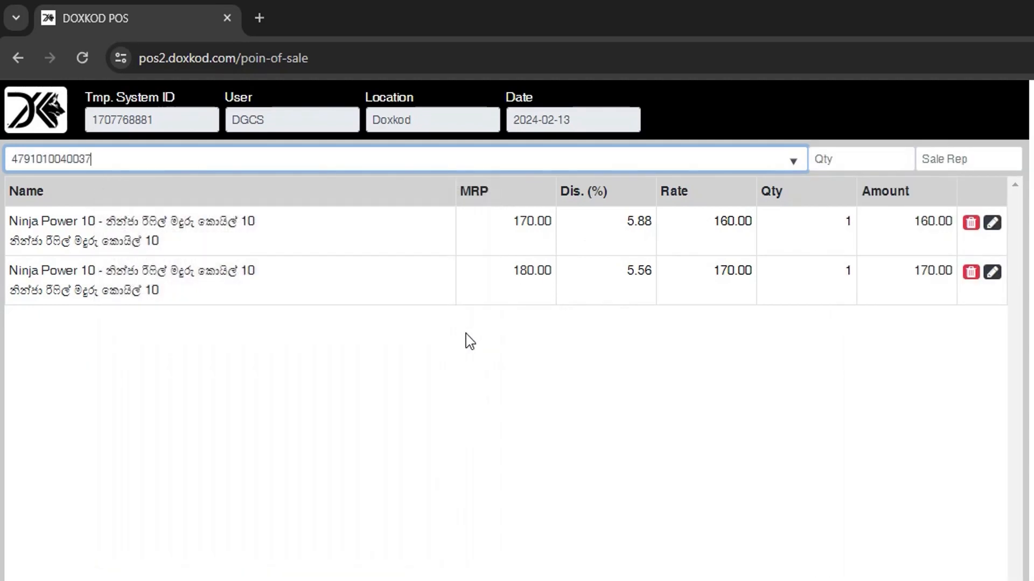
click(890, 157)
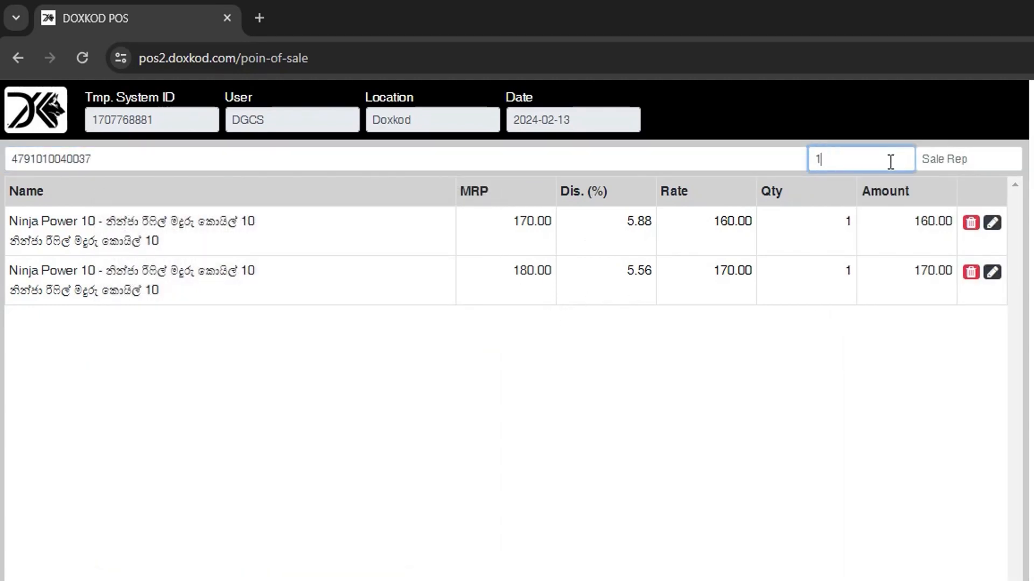
key(Return)
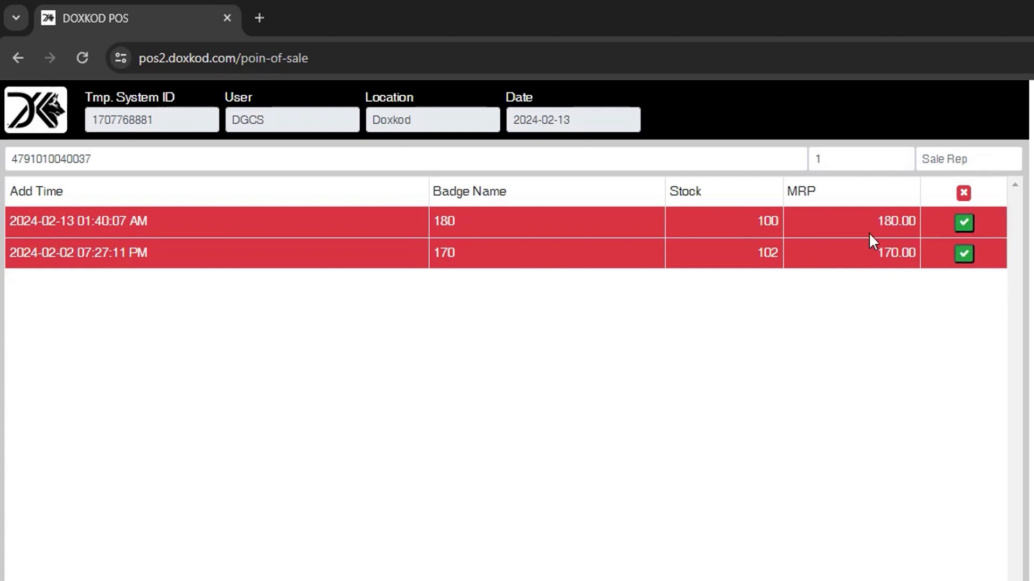
click(962, 223)
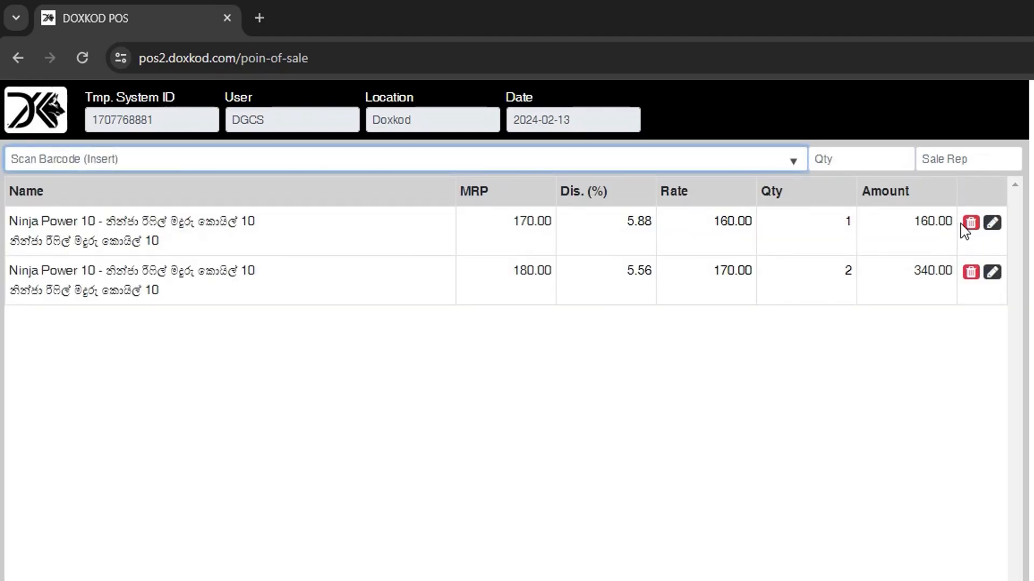
drag(845, 273, 851, 273)
click(856, 320)
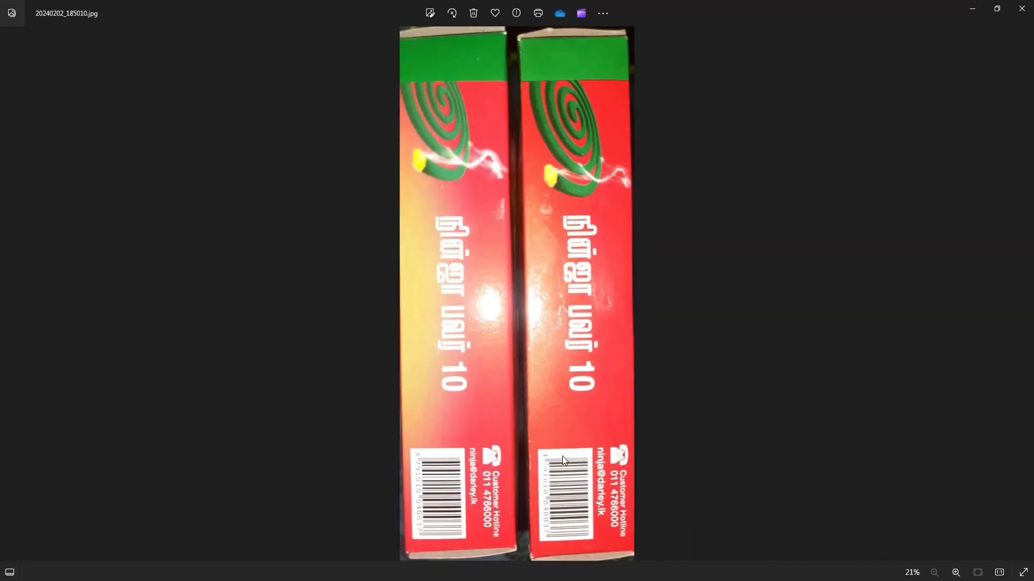
Step: In the photo viewer, examine 20240202_185010.jpg up close to compare the barcodes on the two Ninja Power 10 boxes
scroll(564, 470, up, 5)
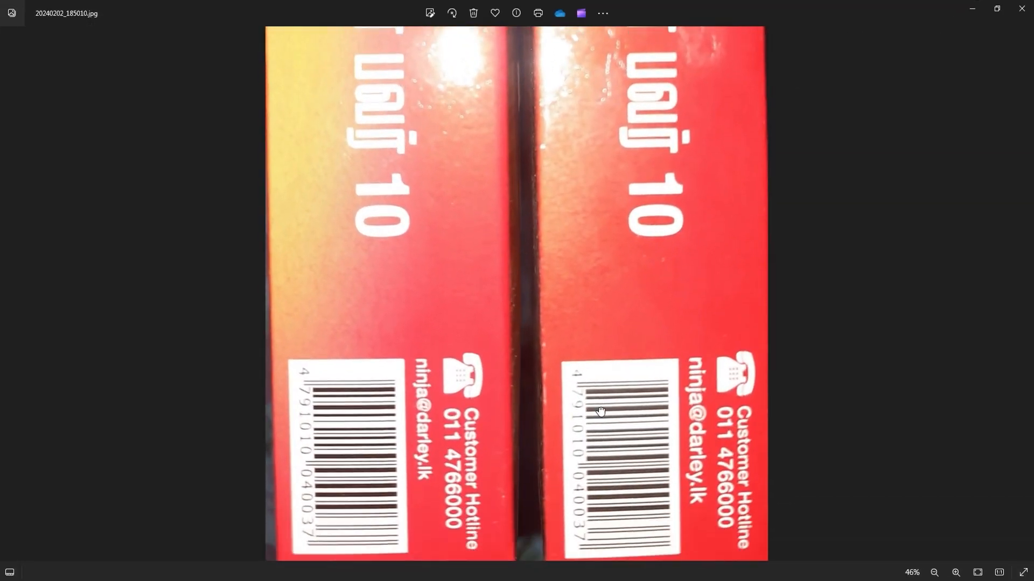
drag(601, 412, 584, 321)
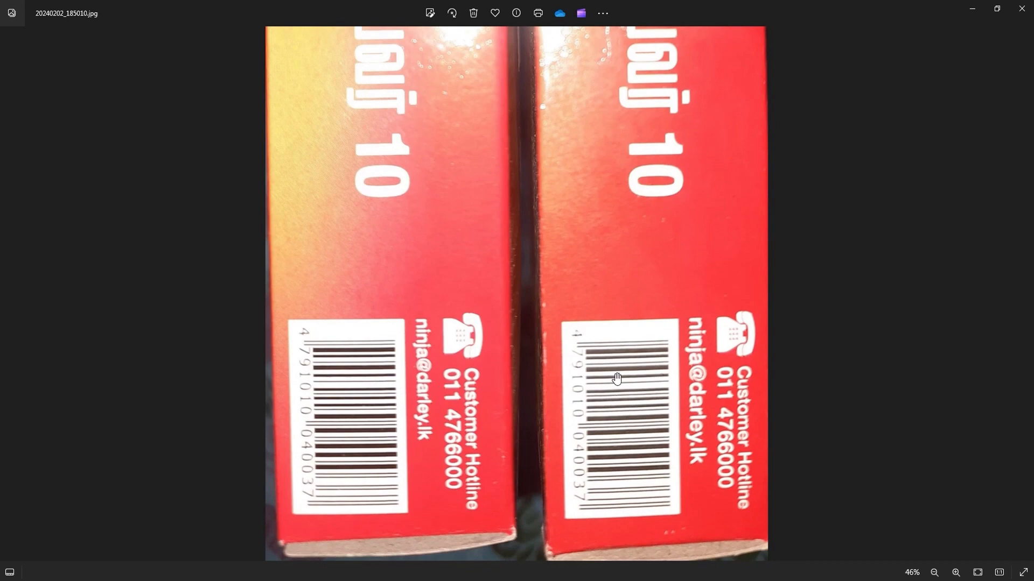
scroll(607, 320, down, 5)
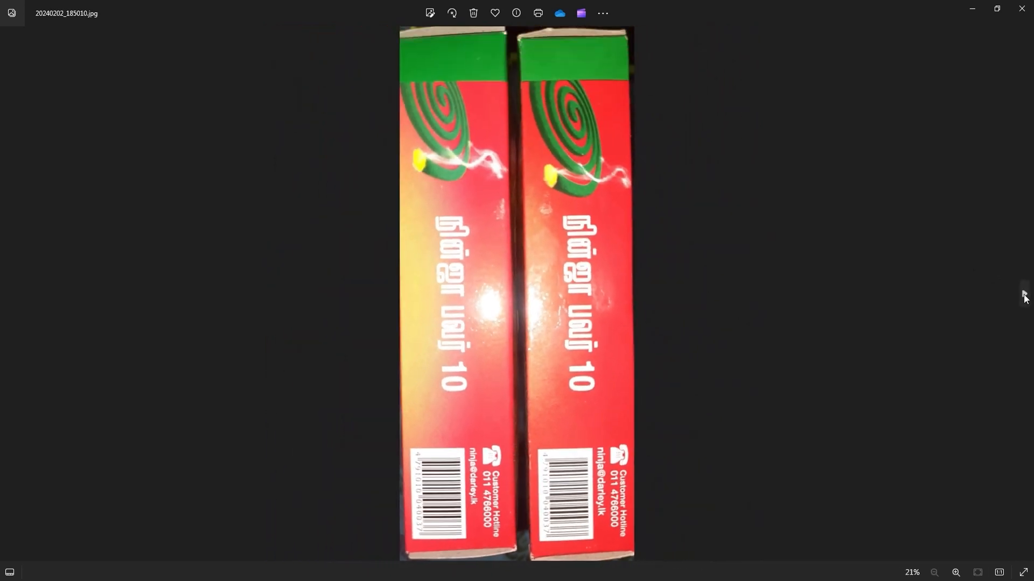
Step: Return to the DOXKOD point of sale in the browser, close it and open the product details list
key(alt+Tab)
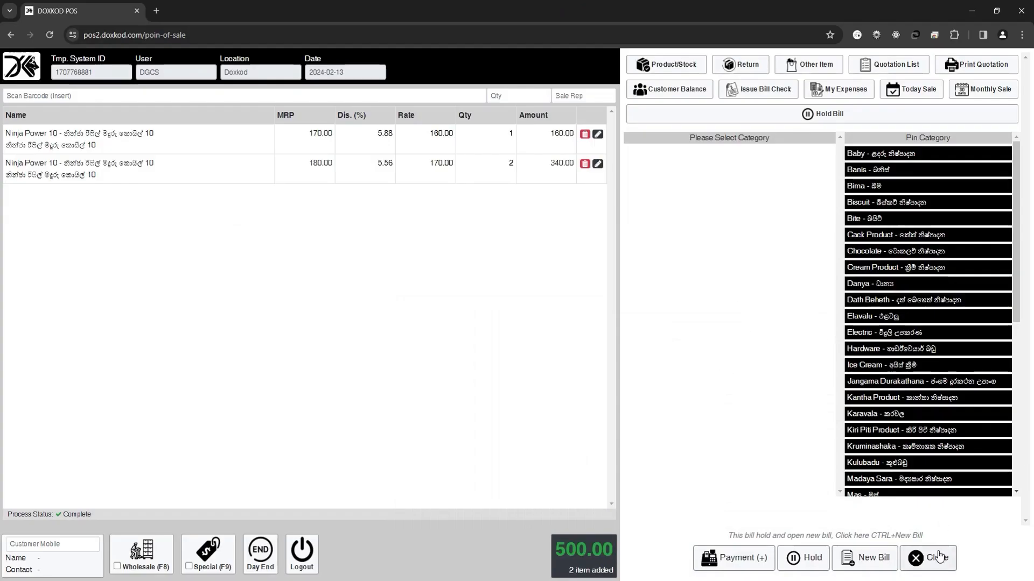
click(938, 557)
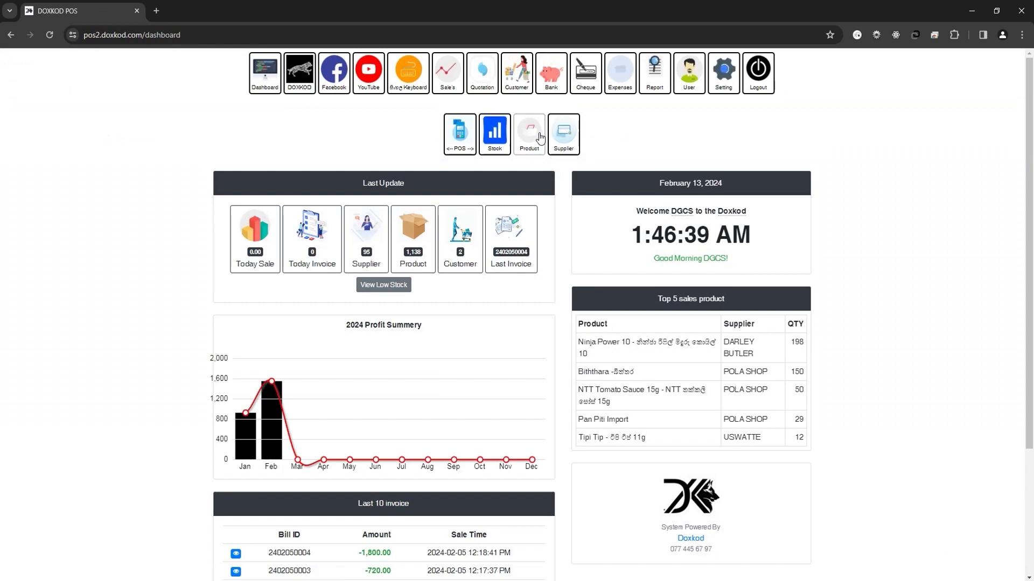
click(540, 138)
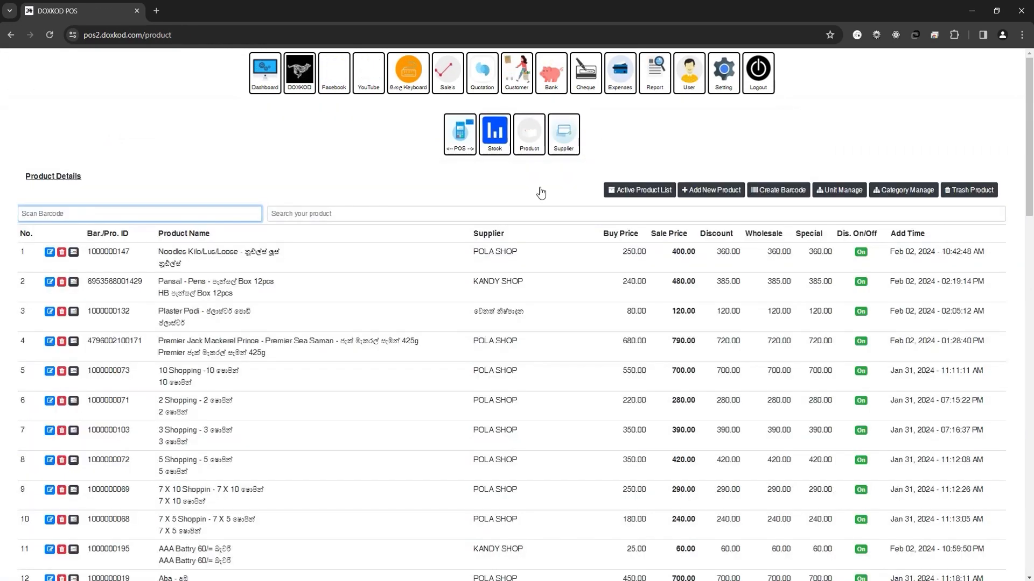